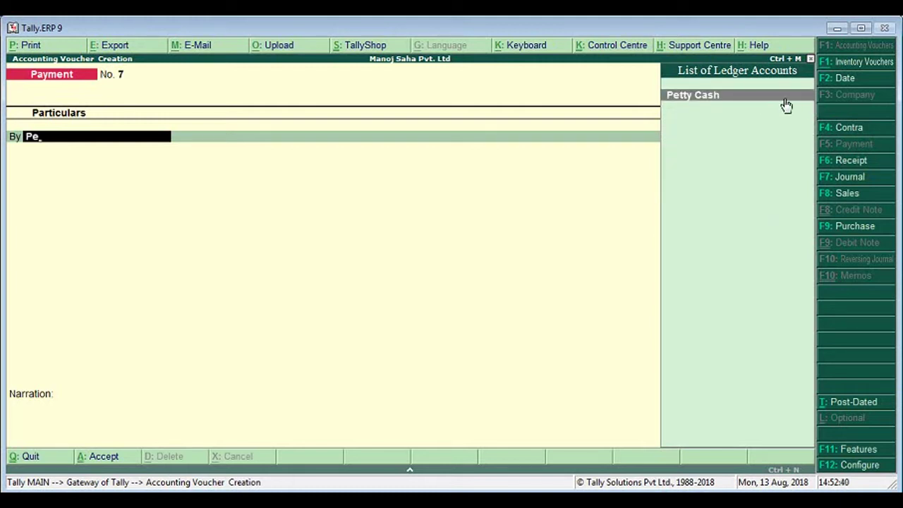
- Start a contra voucher crediting SBI with 5000 and proceed to its bank allocation details
{"action": "left_click", "coordinate": [850, 130]}
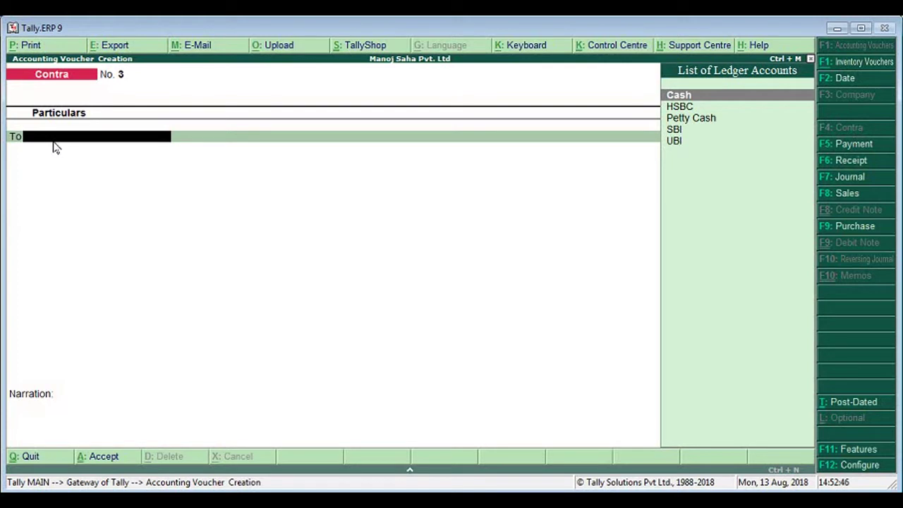
{"action": "type", "text": "sb"}
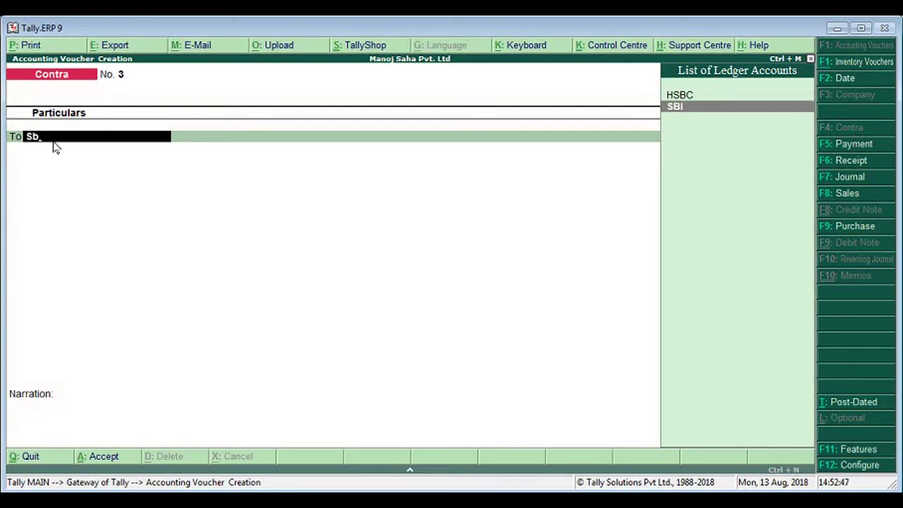
{"action": "key", "text": "Return"}
{"action": "type", "text": "5000"}
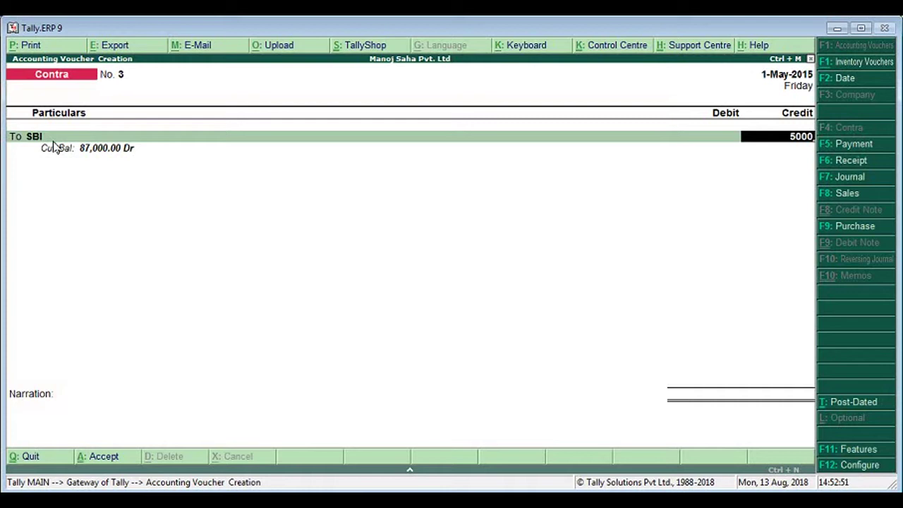
{"action": "key", "text": "Return"}
{"action": "key", "text": "Return"}
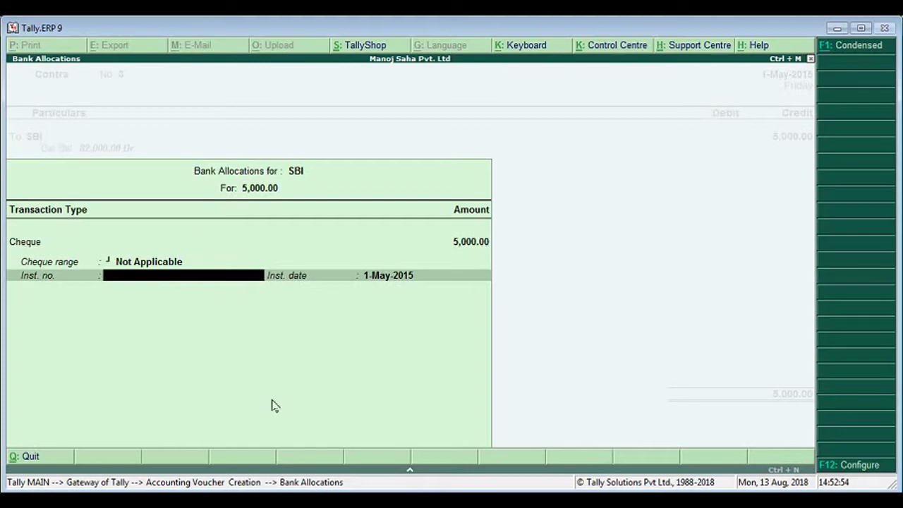
- Enter cheque number 141773 from the assignment PDF in the SBI bank allocation, keeping the instrument date 1-May-2015
{"action": "key", "text": "alt+Tab"}
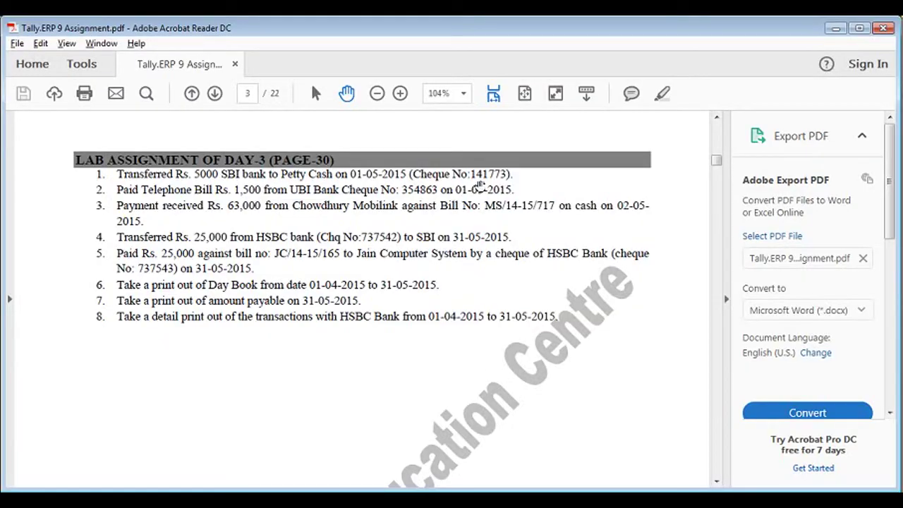
{"action": "key", "text": "alt+Tab"}
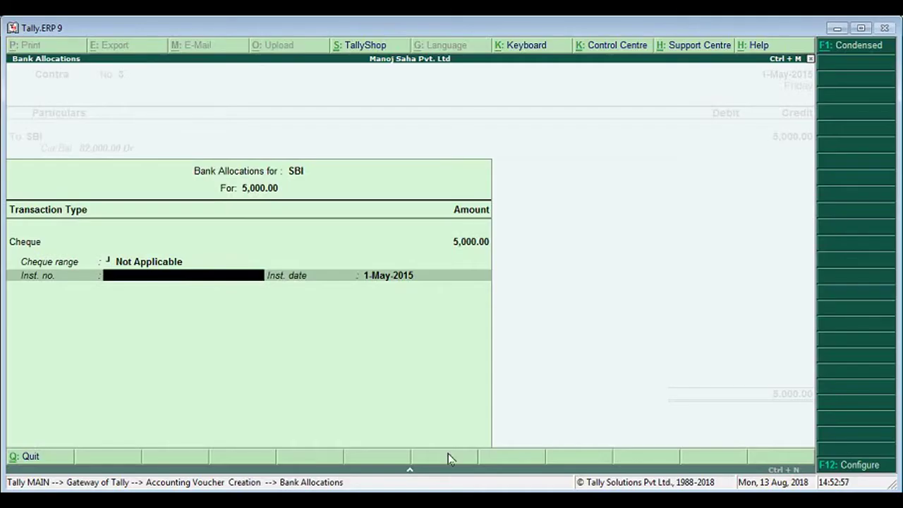
{"action": "type", "text": "7"}
{"action": "type", "text": "1"}
{"action": "type", "text": "73"}
{"action": "key", "text": "alt+Tab"}
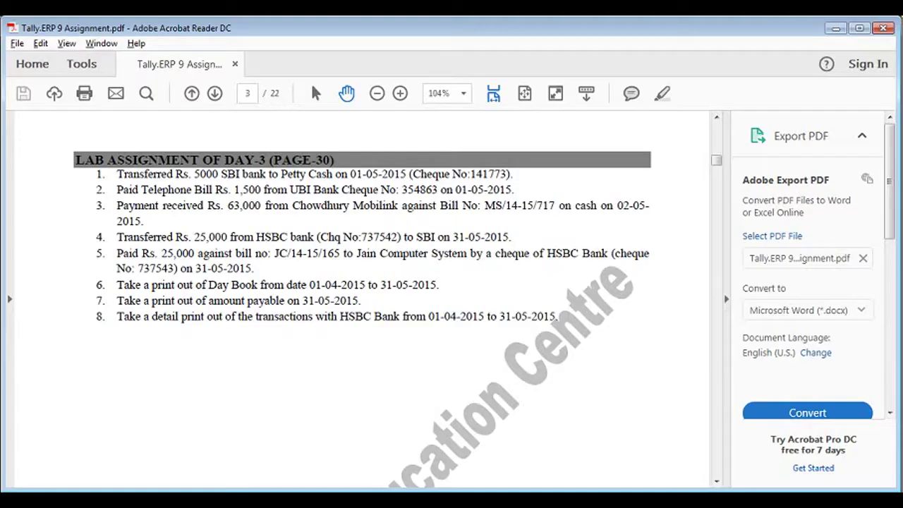
{"action": "key", "text": "alt+Tab"}
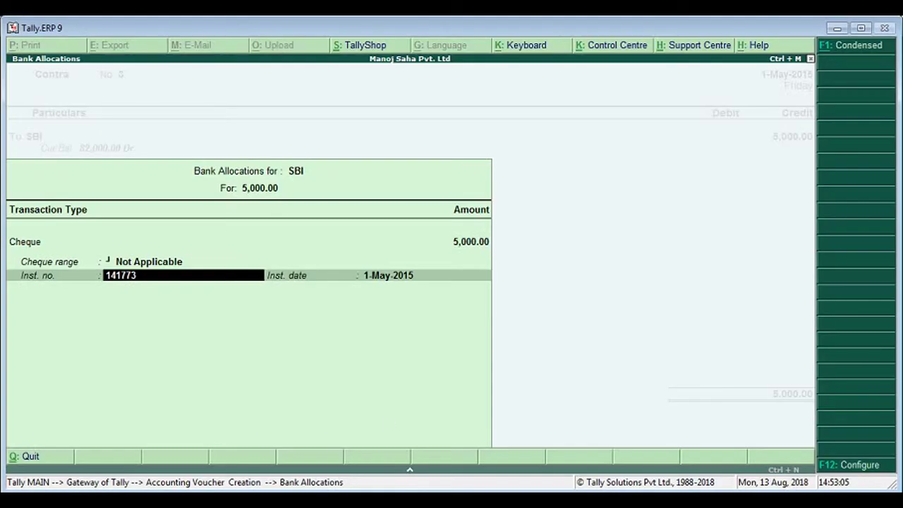
{"action": "key", "text": "Return"}
{"action": "key", "text": "Return"}
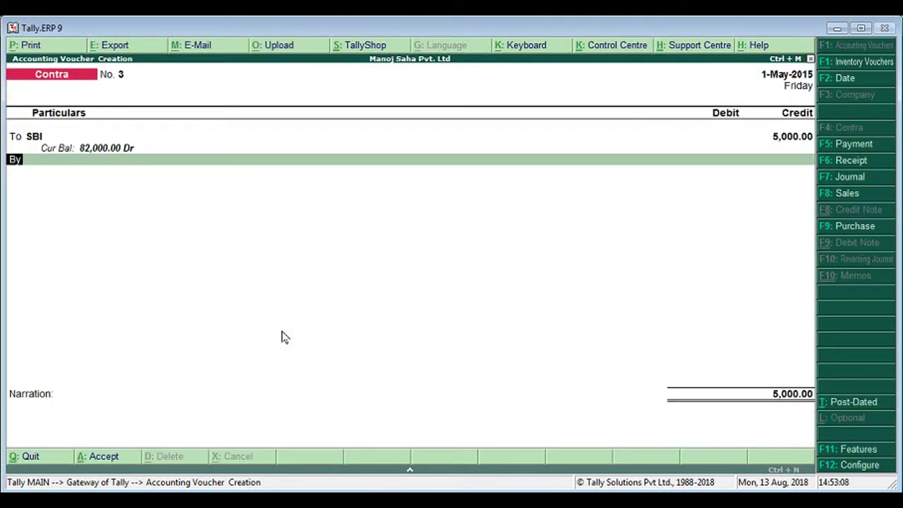
- Debit Petty Cash with 5,000.00, leave the narration empty and save the contra voucher
{"action": "key", "text": "Return"}
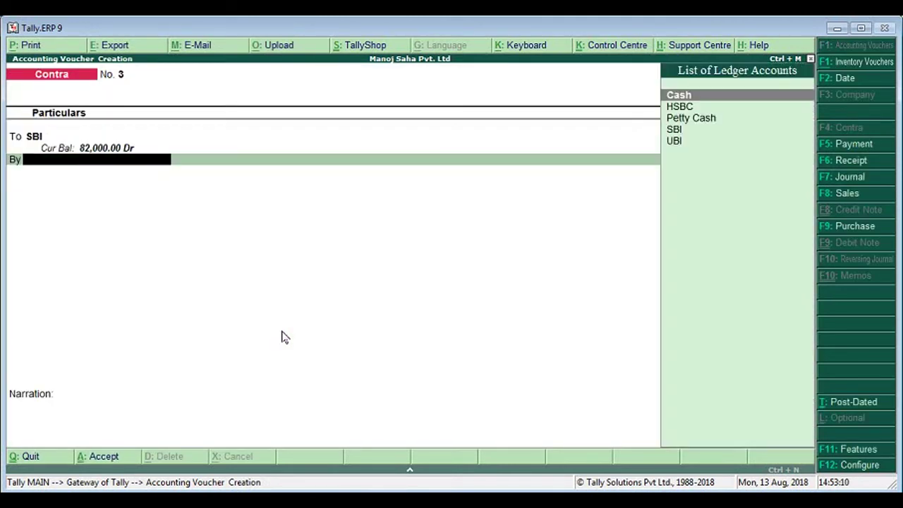
{"action": "type", "text": "Pet"}
{"action": "key", "text": "Return"}
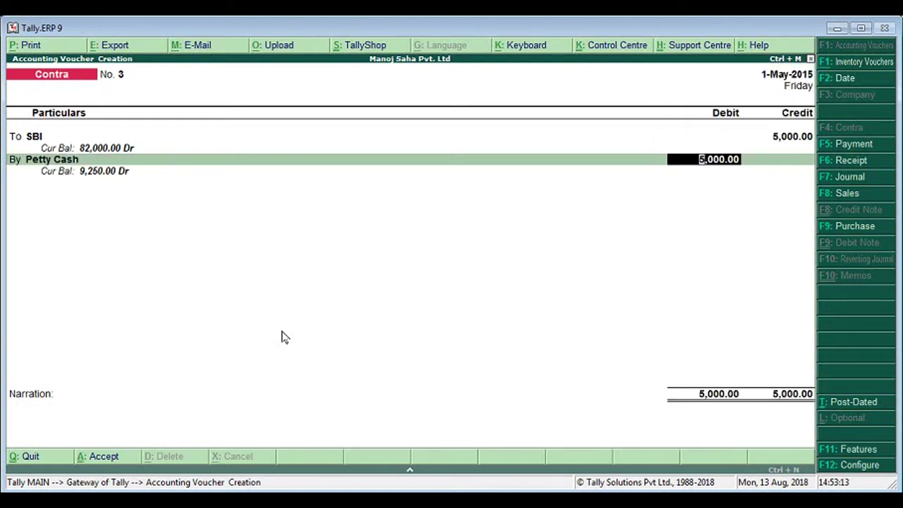
{"action": "key", "text": "Return"}
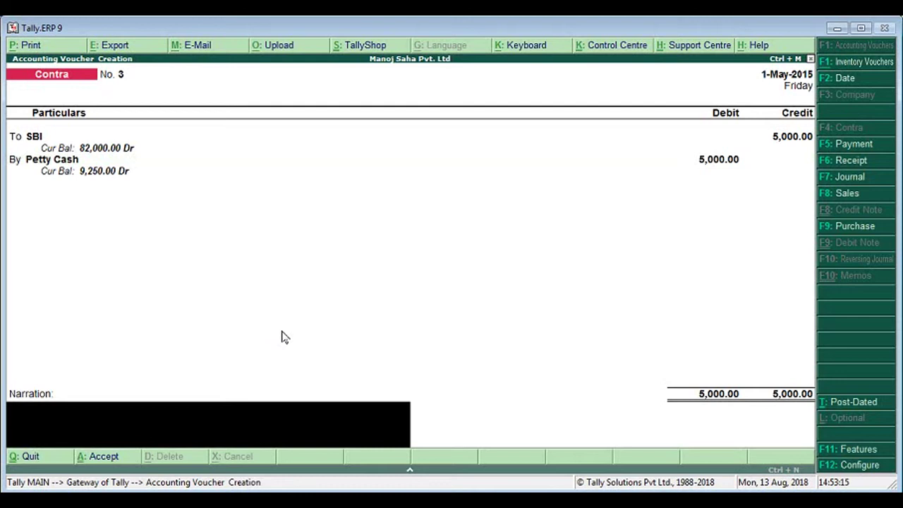
{"action": "key", "text": "Return"}
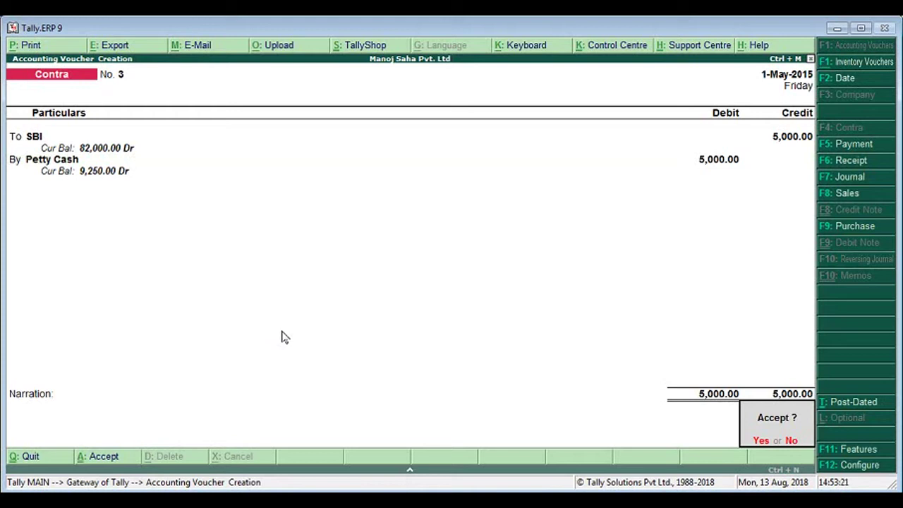
{"action": "key", "text": "y"}
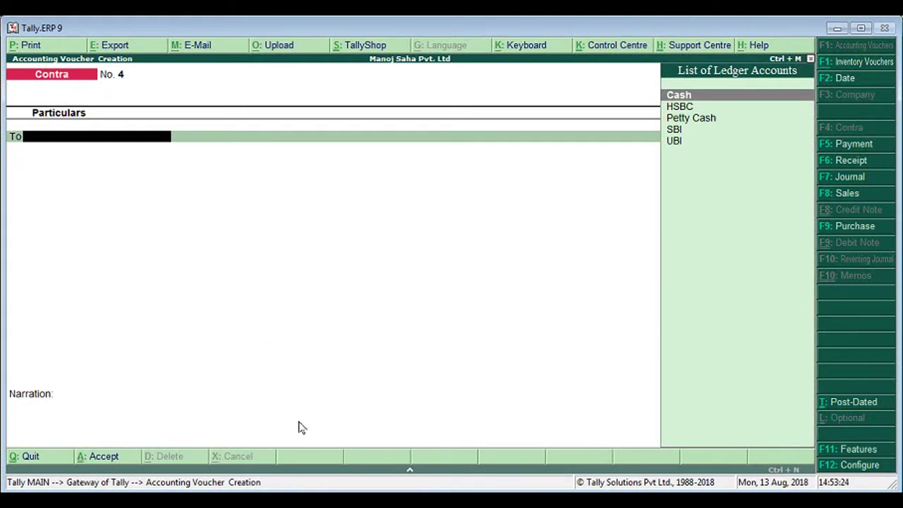
- Check the receipt transaction in the assignment PDF and set the voucher date to 2-5-2015 in Tally
{"action": "key", "text": "alt+Tab"}
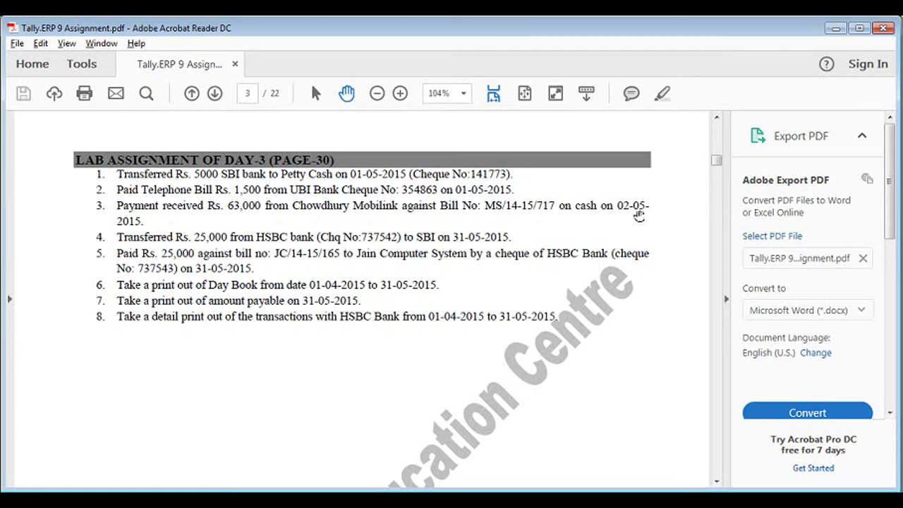
{"action": "left_click", "coordinate": [356, 500]}
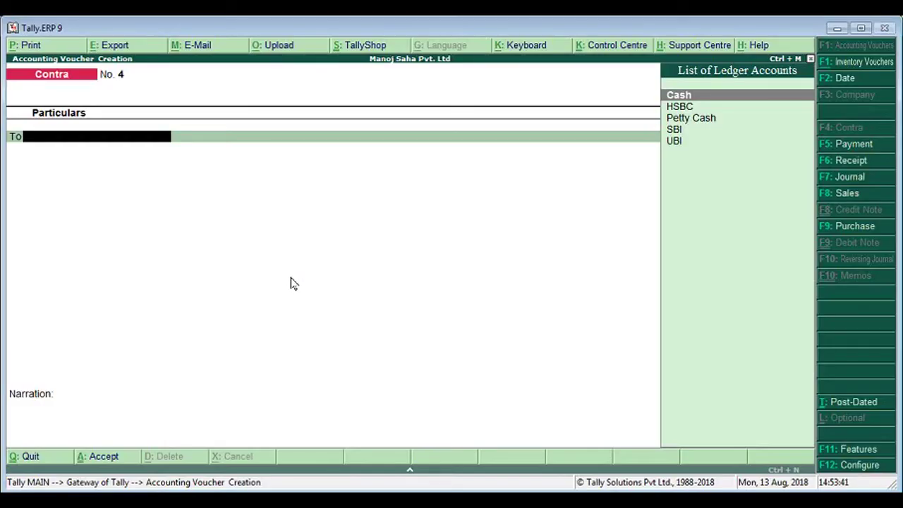
{"action": "key", "text": "F2"}
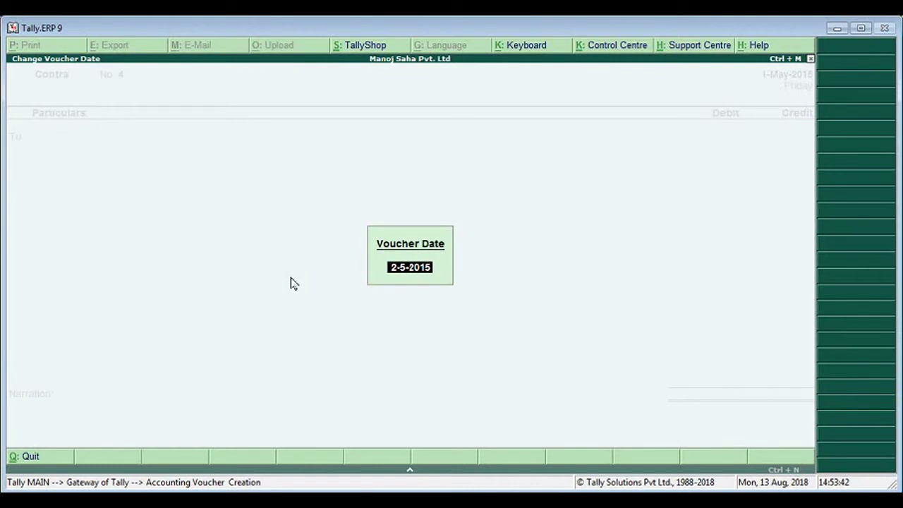
{"action": "key", "text": "Return"}
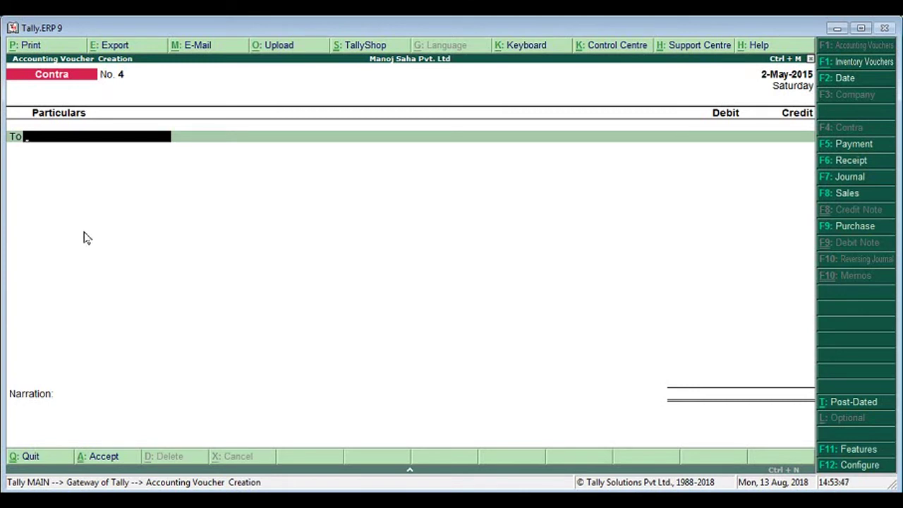
{"action": "type", "text": "c"}
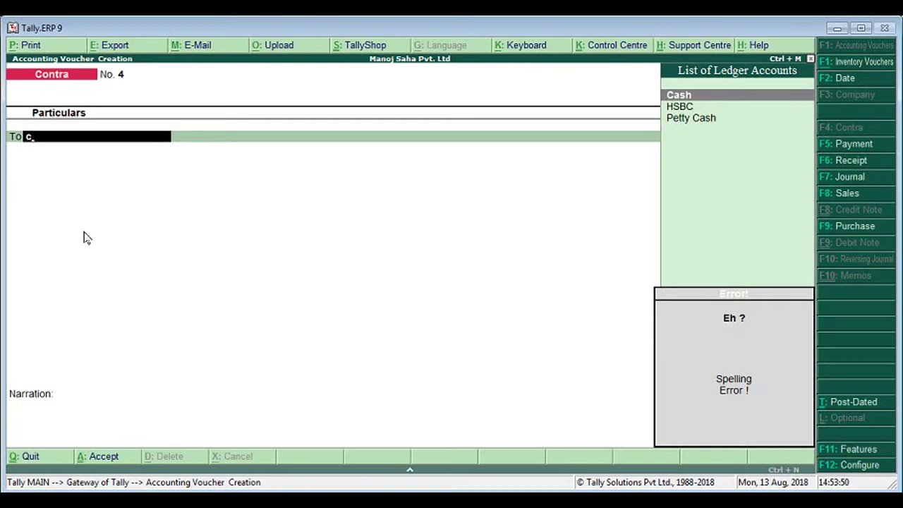
{"action": "key", "text": "BackSpace"}
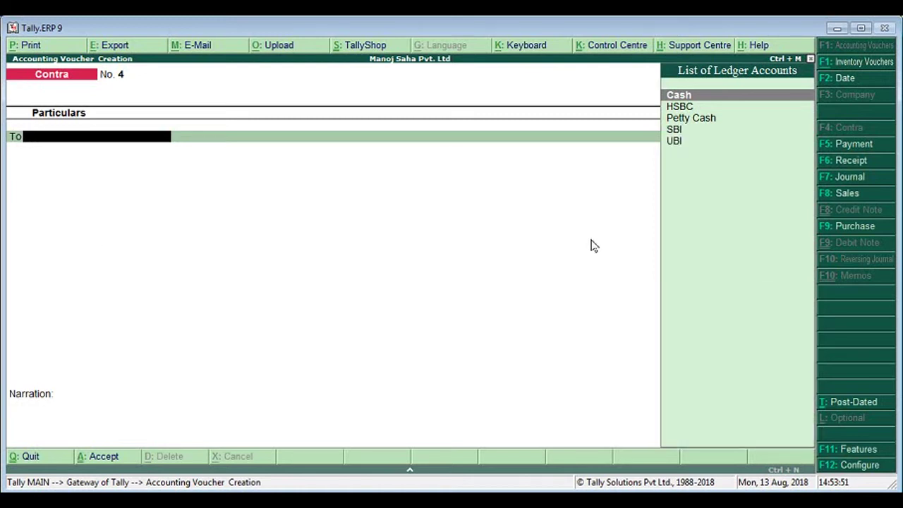
- Start a receipt voucher crediting Chowdhury Mobilink with 63000
{"action": "left_click", "coordinate": [845, 162]}
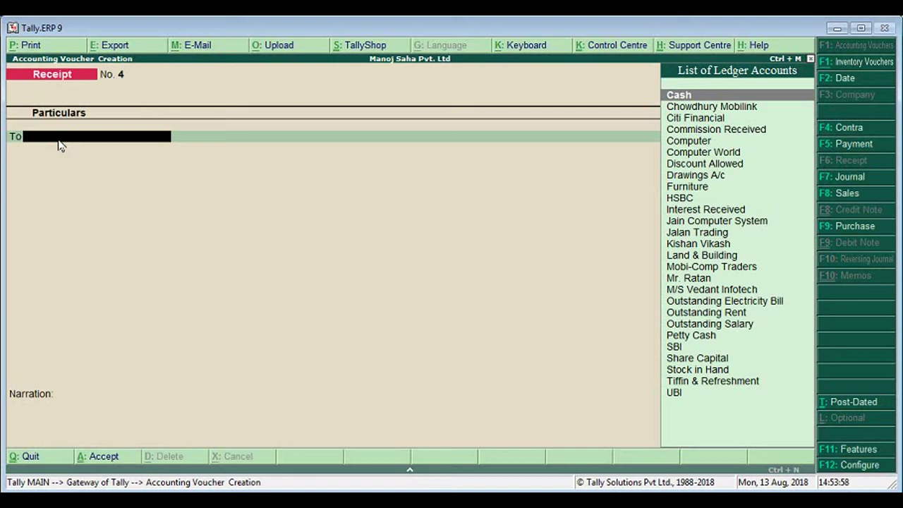
{"action": "type", "text": "Ch"}
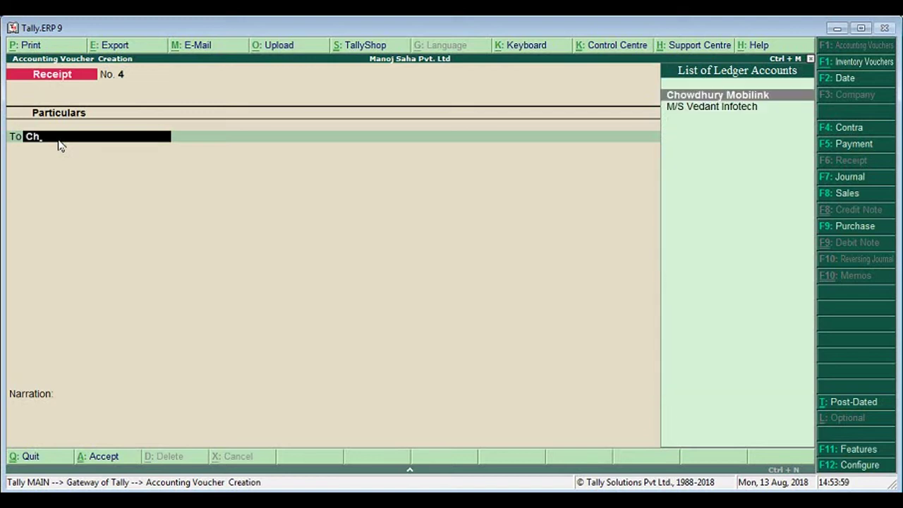
{"action": "key", "text": "Return"}
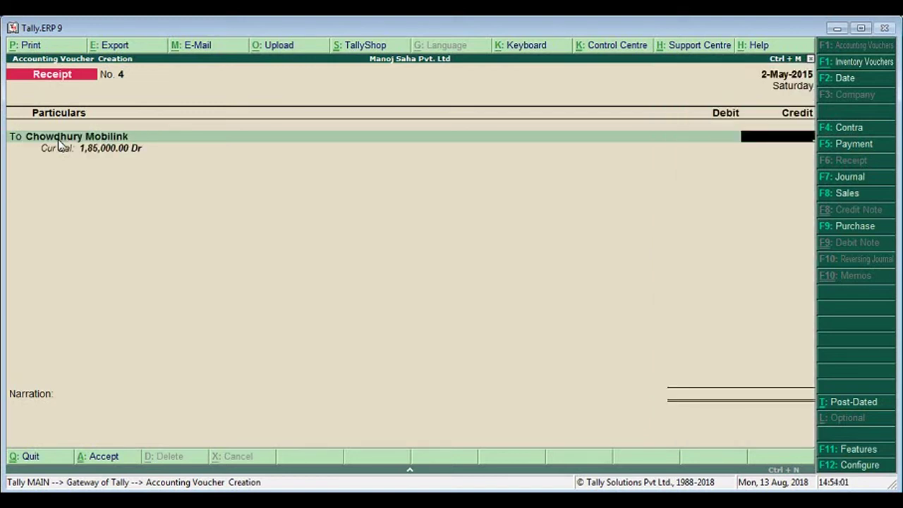
{"action": "type", "text": "63000"}
{"action": "key", "text": "Return"}
- Allocate the receipt as Agst Ref to pending bill MS/14-15/717 for the full 63,000.00
{"action": "key", "text": "Return"}
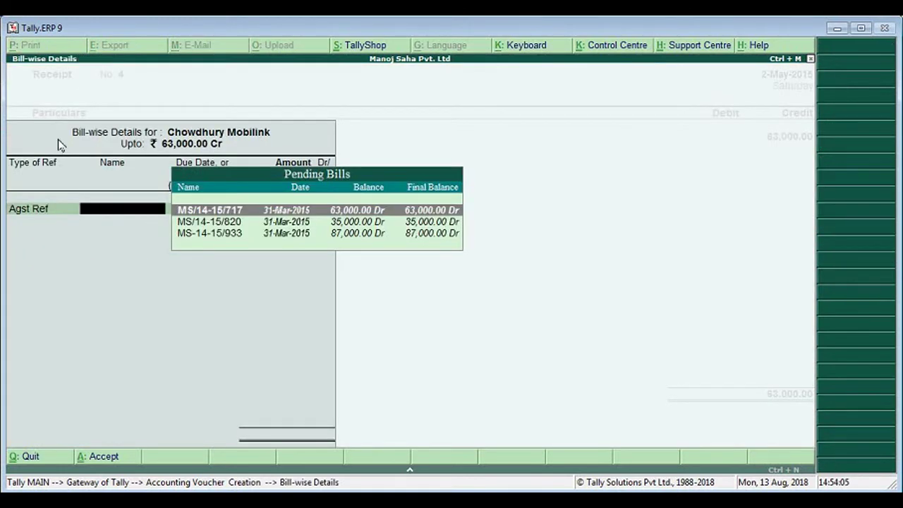
{"action": "key", "text": "Return"}
{"action": "key", "text": "Return"}
{"action": "key", "text": "Return"}
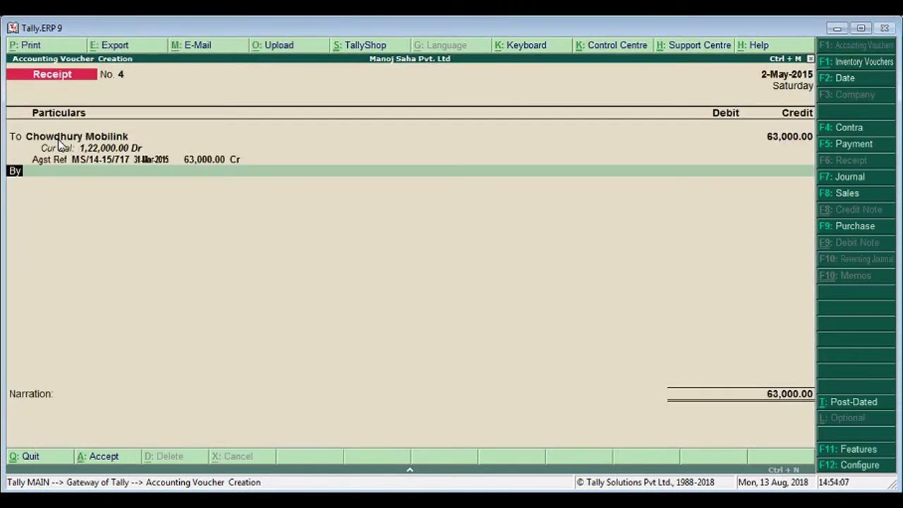
- Debit Cash with 63,000.00, leave the narration empty and save the receipt voucher
{"action": "key", "text": "Return"}
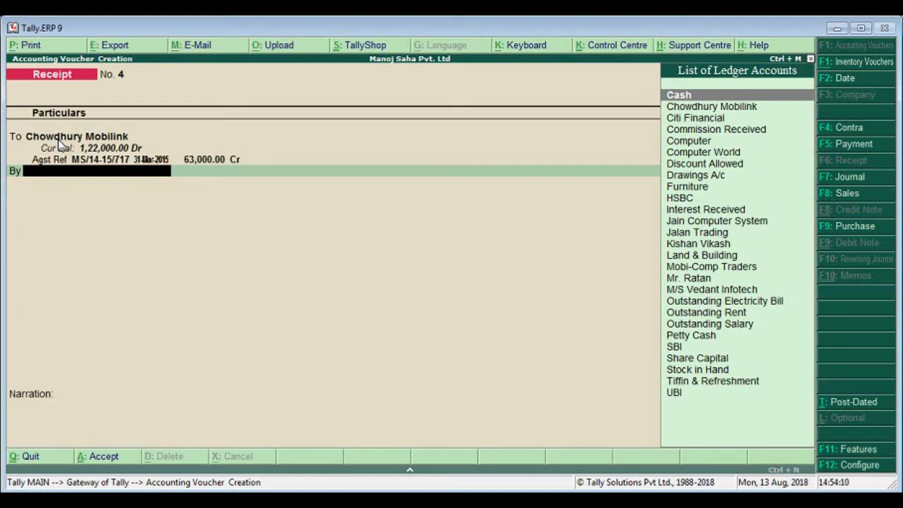
{"action": "type", "text": "Ca"}
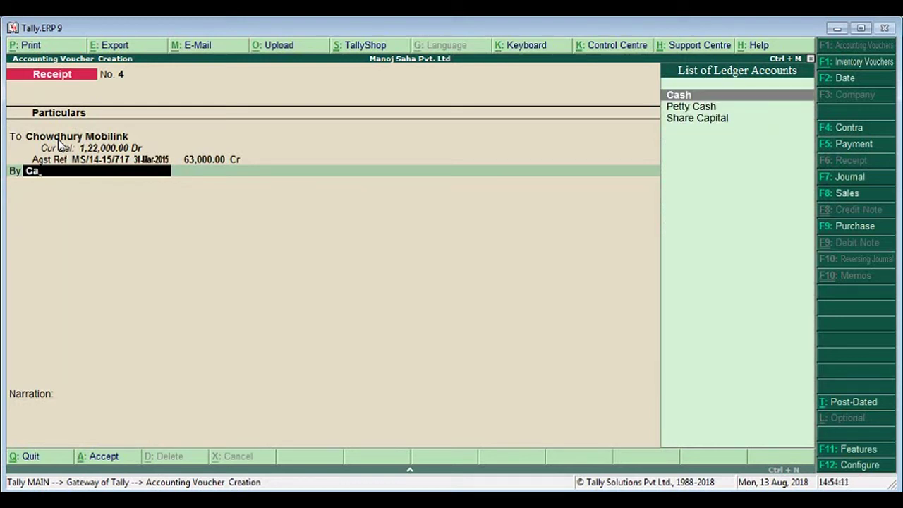
{"action": "key", "text": "Return"}
{"action": "key", "text": "Return"}
{"action": "key", "text": "Return"}
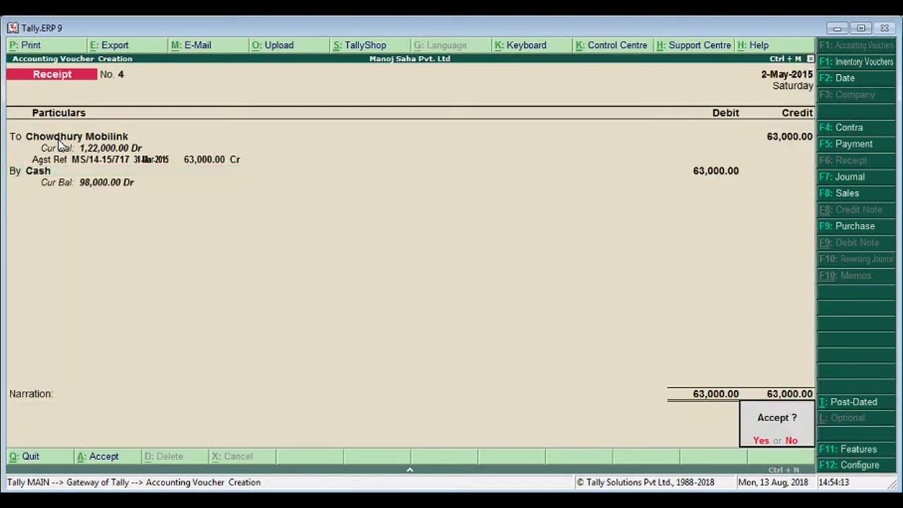
{"action": "key", "text": "Return"}
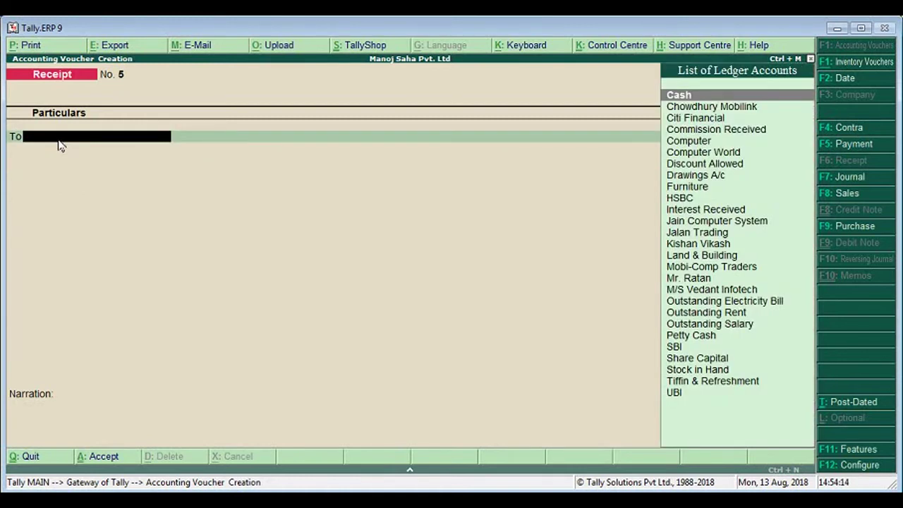
- Check the HSBC-to-SBI transfer in the assignment PDF and start a contra voucher in Tally crediting HSBC with 25000
{"action": "key", "text": "alt+Tab"}
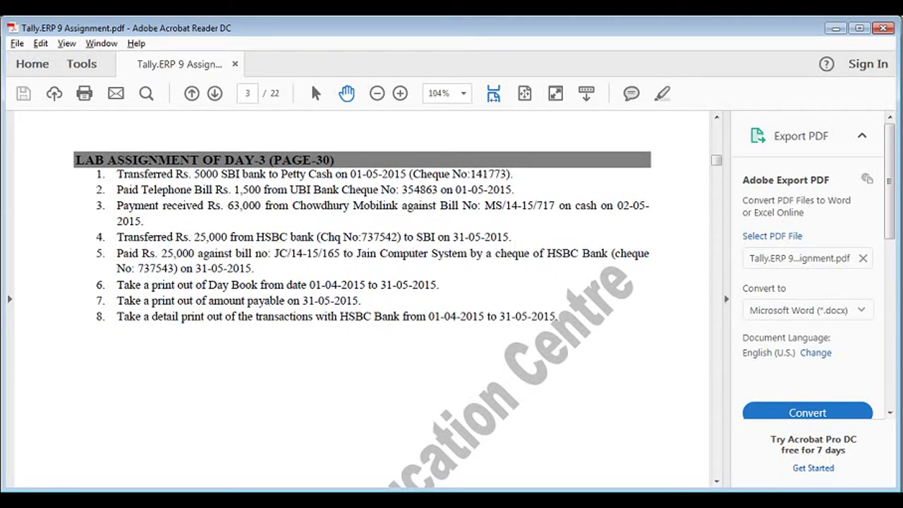
{"action": "key", "text": "alt+Tab"}
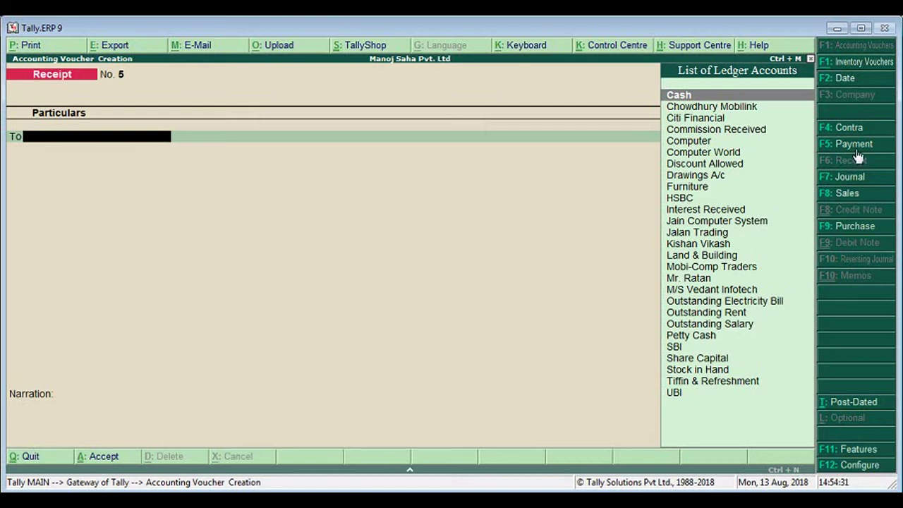
{"action": "left_click", "coordinate": [849, 128]}
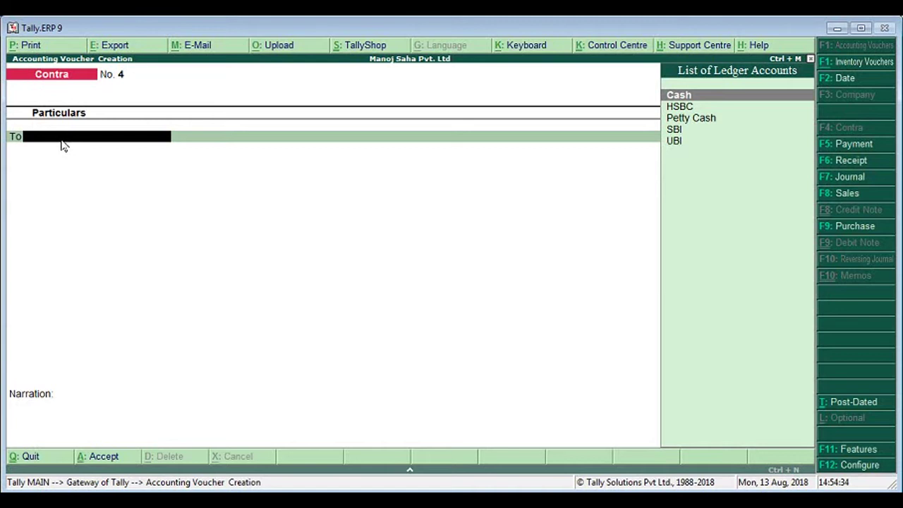
{"action": "type", "text": "Hs"}
{"action": "key", "text": "Return"}
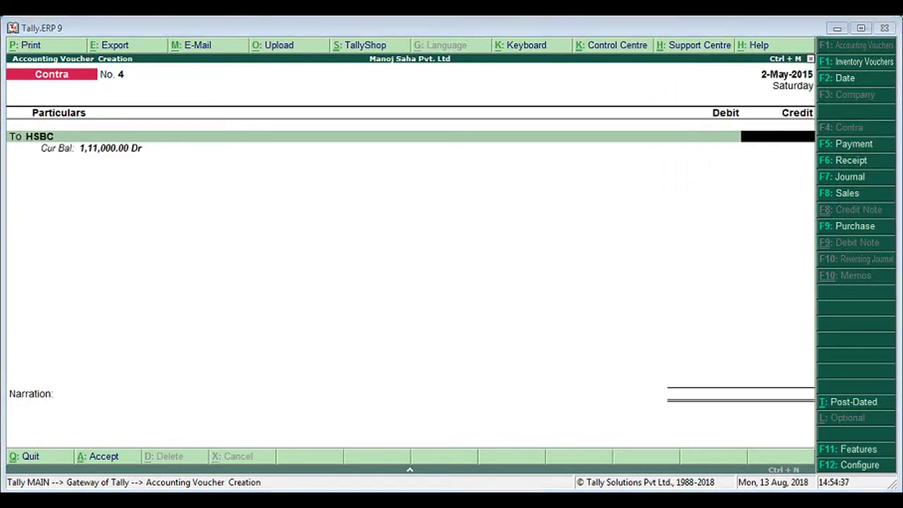
{"action": "key", "text": "alt+Tab"}
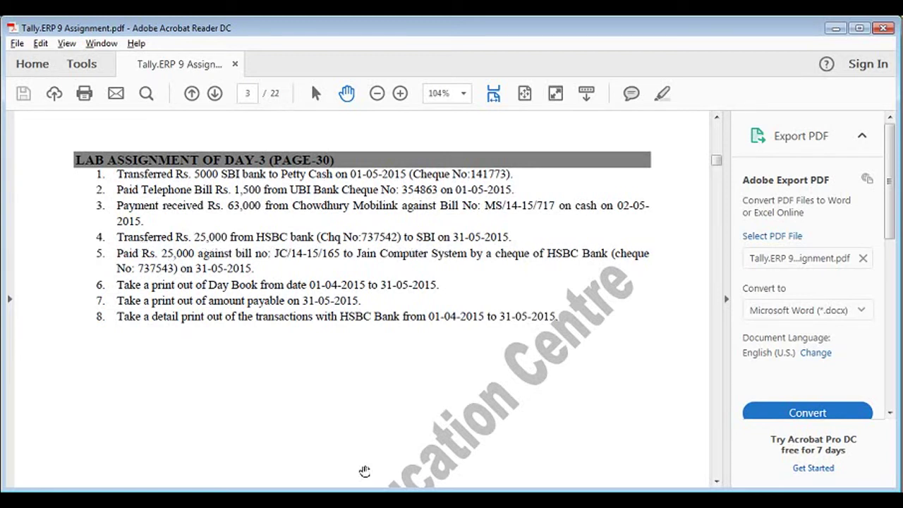
{"action": "key", "text": "alt+Tab"}
{"action": "type", "text": "25000"}
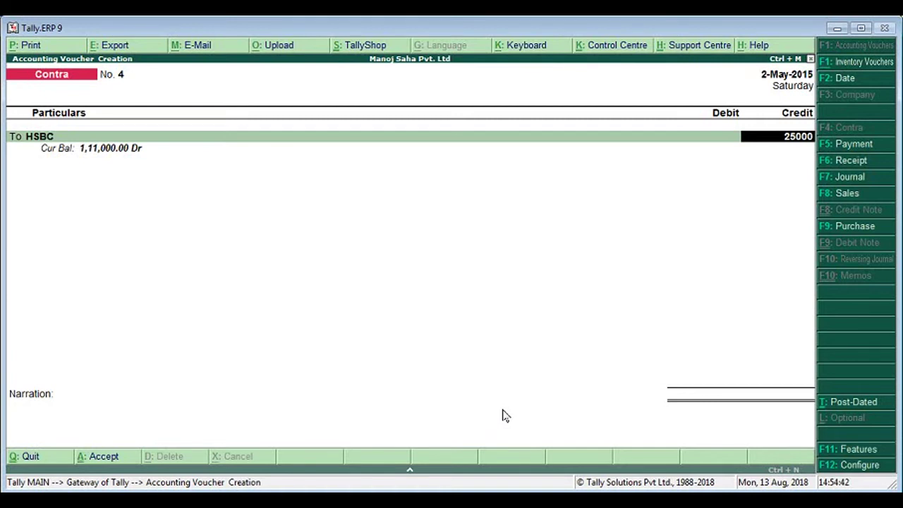
{"action": "key", "text": "Return"}
- Fill in the HSBC bank allocation as a Cheque with instrument number 737542 from the assignment PDF, keeping the date 2-May-2015
{"action": "key", "text": "Return"}
{"action": "key", "text": "Return"}
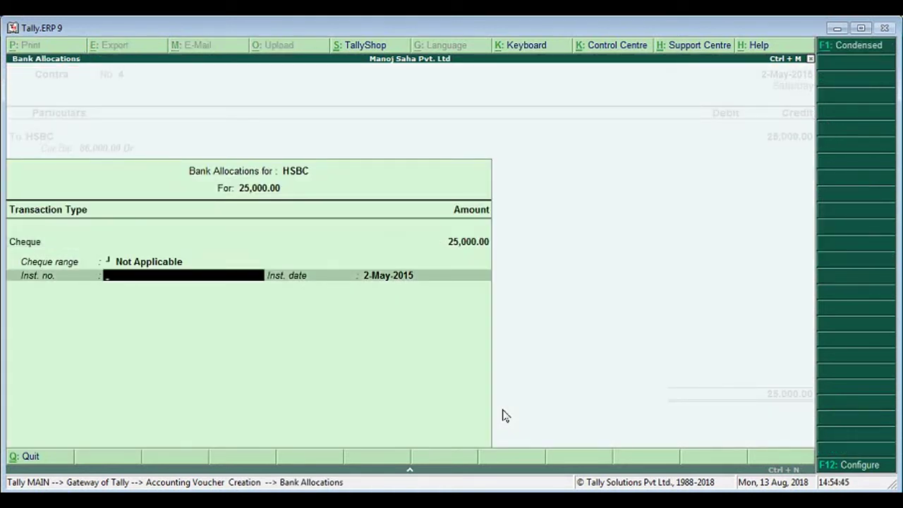
{"action": "key", "text": "alt+Tab"}
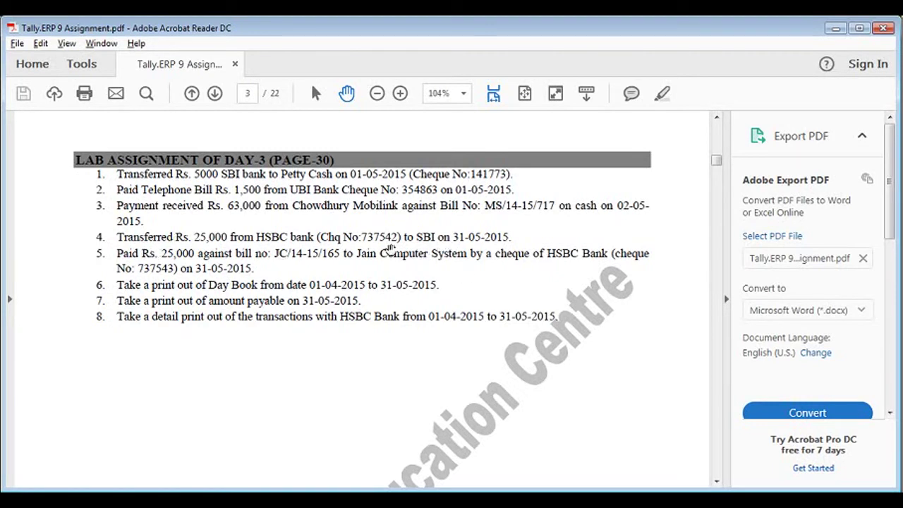
{"action": "key", "text": "alt+Tab"}
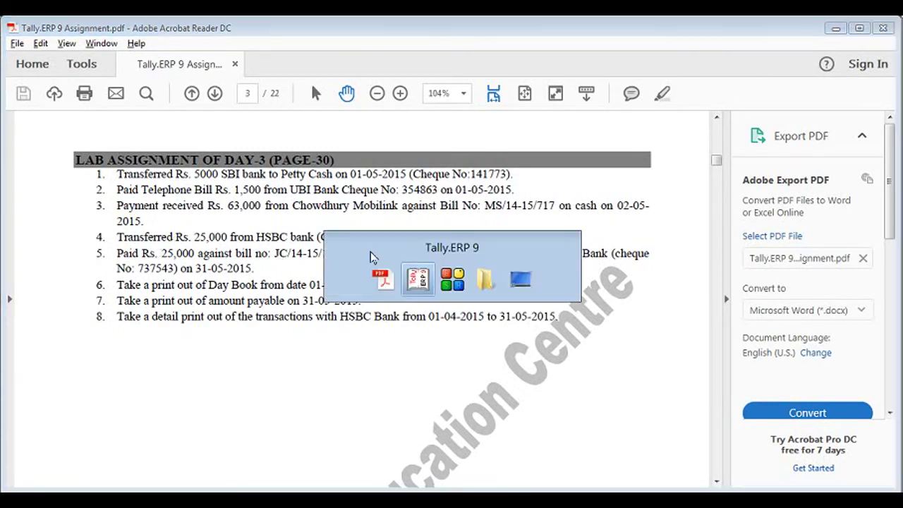
{"action": "type", "text": "73"}
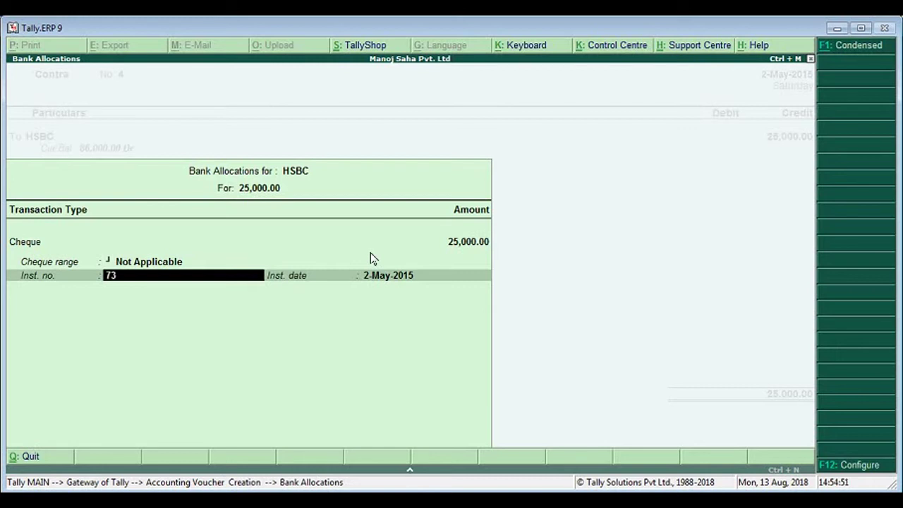
{"action": "type", "text": "7542"}
{"action": "key", "text": "Return"}
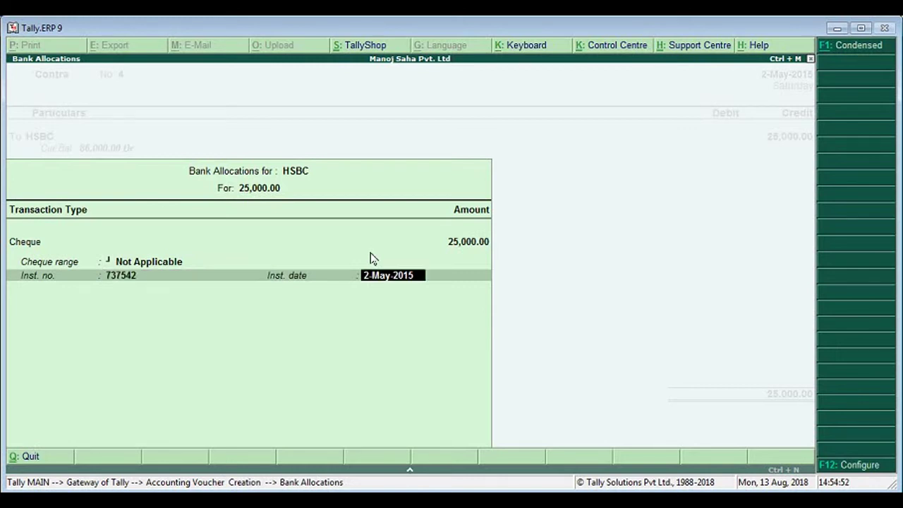
{"action": "key", "text": "Return"}
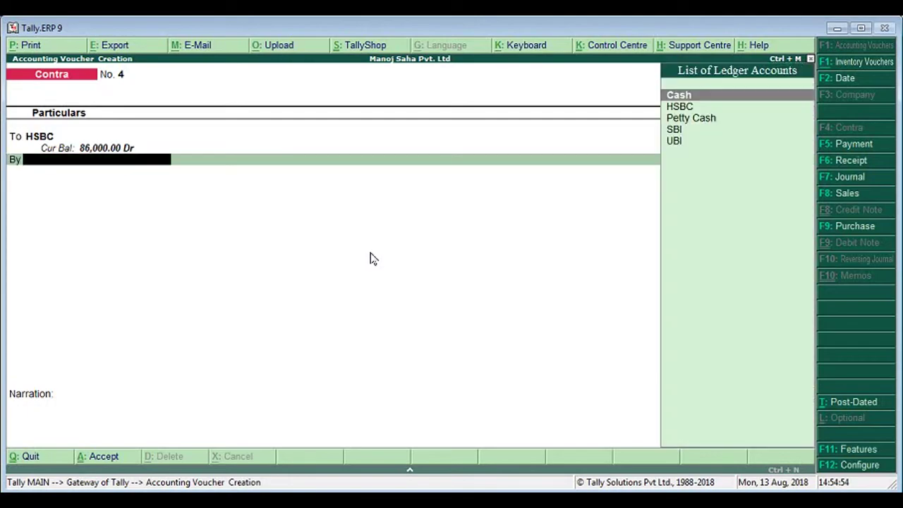
- Check the receiving bank in the assignment PDF and debit SBI with 25,000.00 in the contra voucher
{"action": "key", "text": "alt+Tab"}
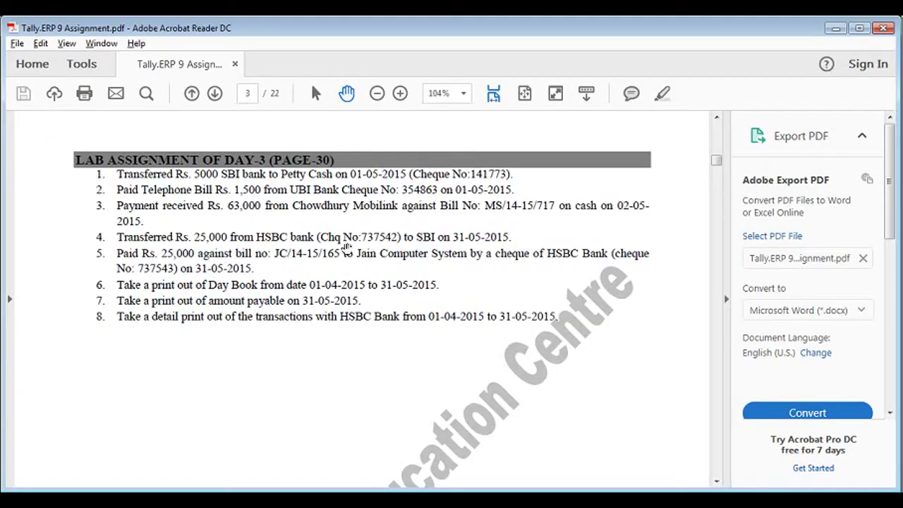
{"action": "key", "text": "alt"}
{"action": "key", "text": "alt+Tab"}
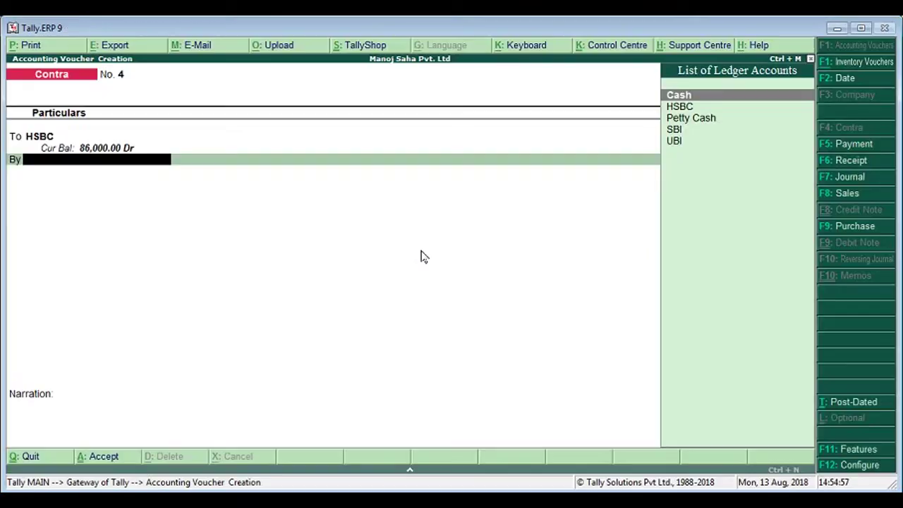
{"action": "type", "text": "sb"}
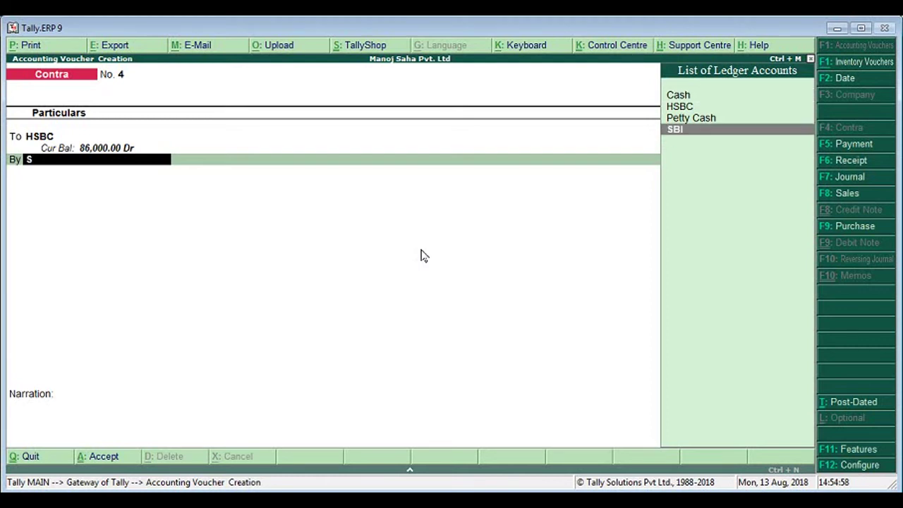
{"action": "key", "text": "Return"}
{"action": "key", "text": "Return"}
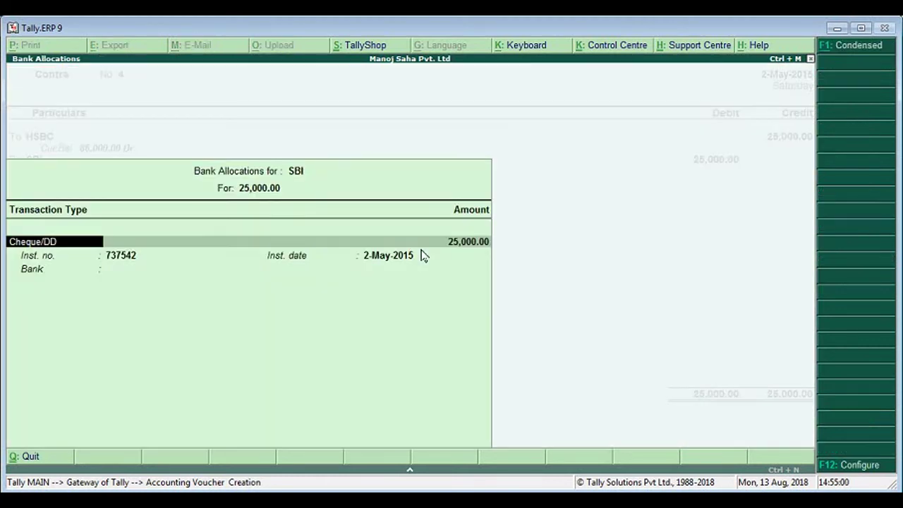
- Accept the Cheque/DD details in the SBI bank allocation, specify HSBC as the bank name, and save the contra voucher
{"action": "key", "text": "Return"}
{"action": "key", "text": "Return"}
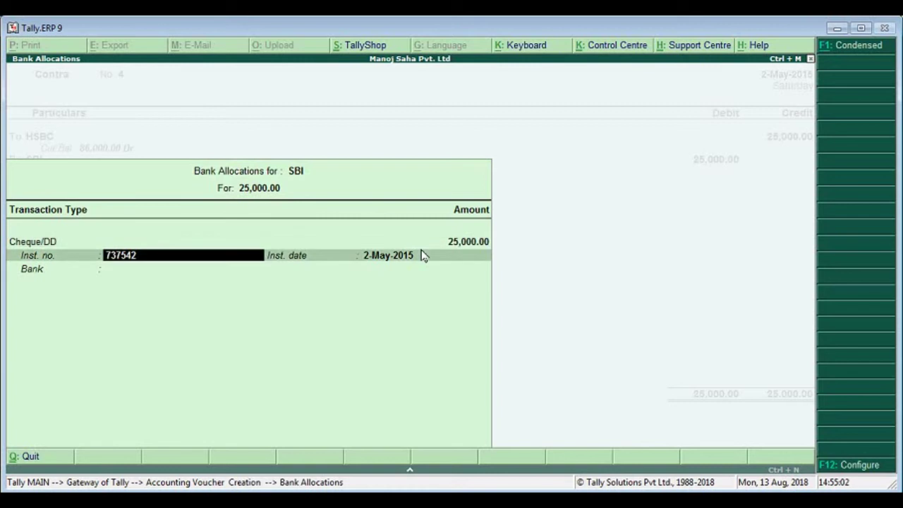
{"action": "key", "text": "Return"}
{"action": "key", "text": "Return"}
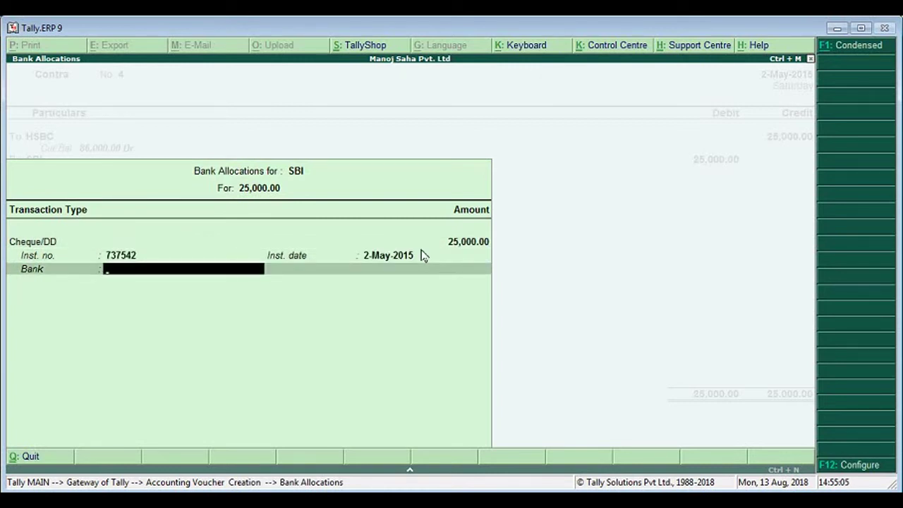
{"action": "type", "text": "S"}
{"action": "key", "text": "Down"}
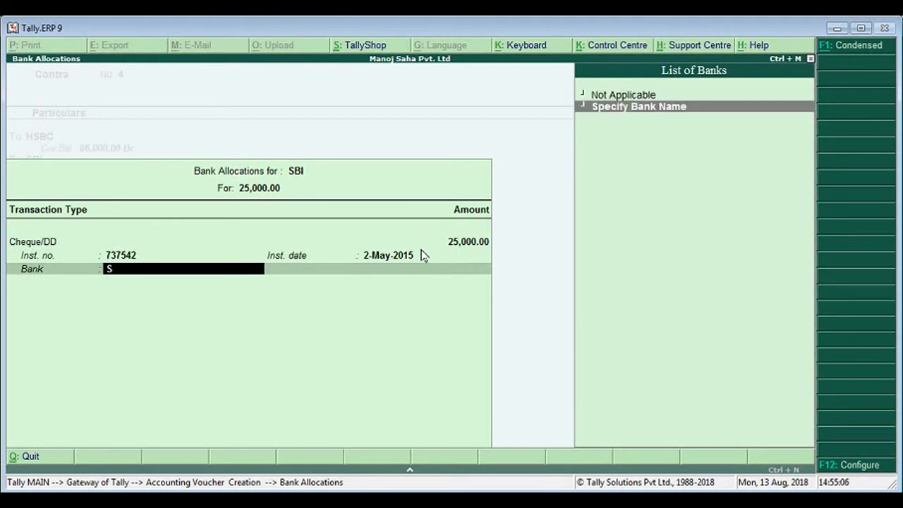
{"action": "key", "text": "Return"}
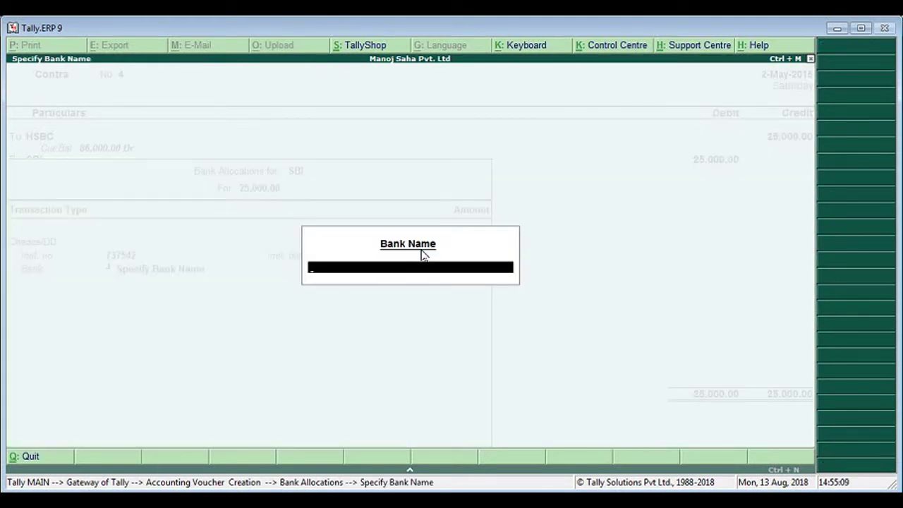
{"action": "type", "text": "HSBC"}
{"action": "key", "text": "Return"}
{"action": "key", "text": "Return"}
{"action": "key", "text": "y"}
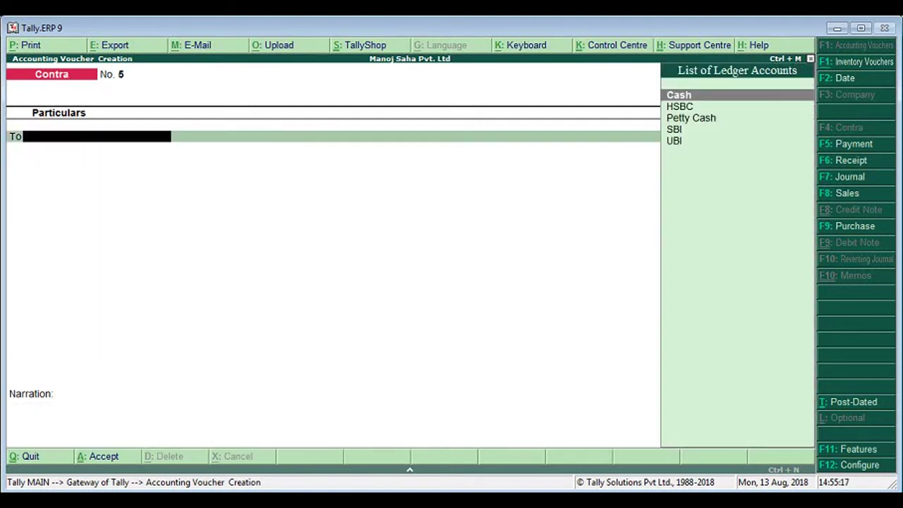
- Check the date of the Jain Computer System payment in the assignment PDF and set the voucher date to 31-5-2015 in Tally
{"action": "key", "text": "alt+Tab"}
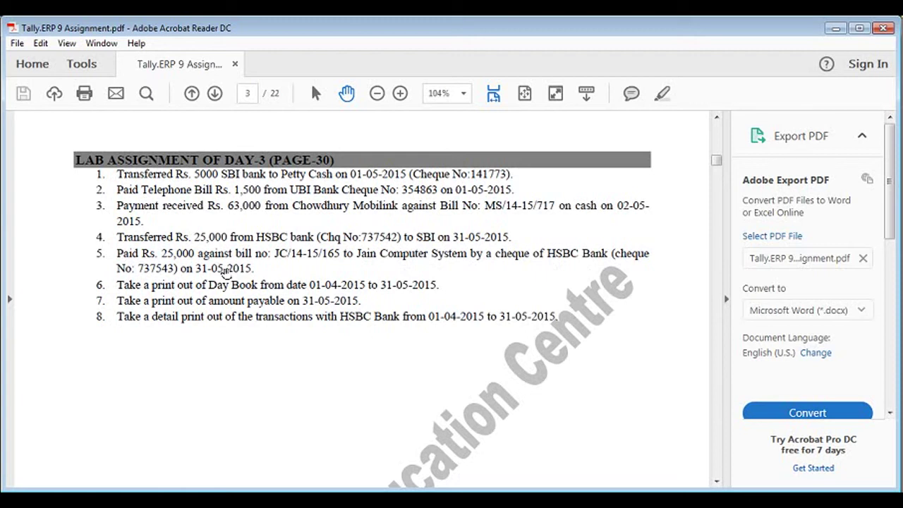
{"action": "key", "text": "alt+Tab"}
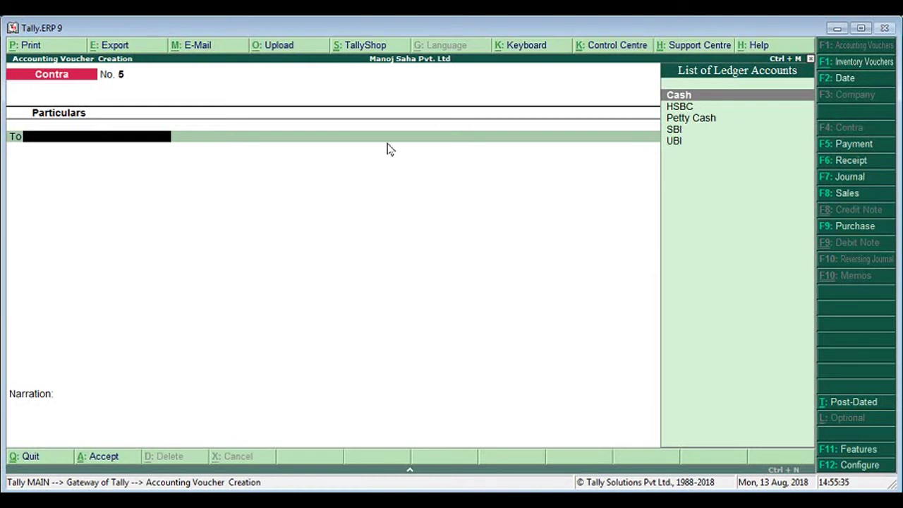
{"action": "key", "text": "F2"}
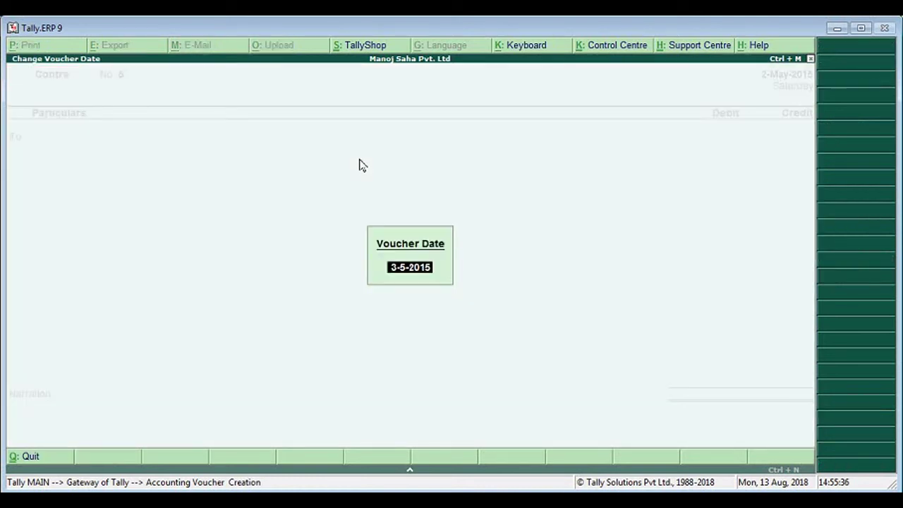
{"action": "type", "text": "31-5"}
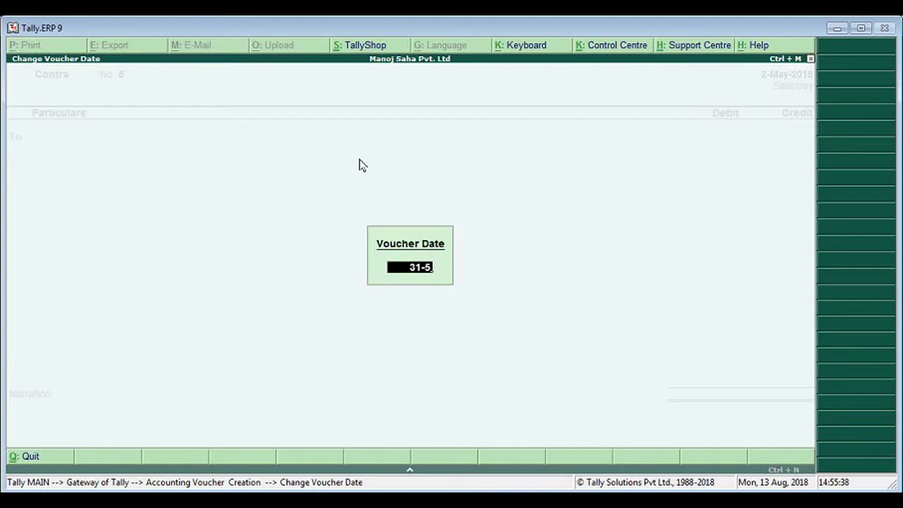
{"action": "key", "text": "Return"}
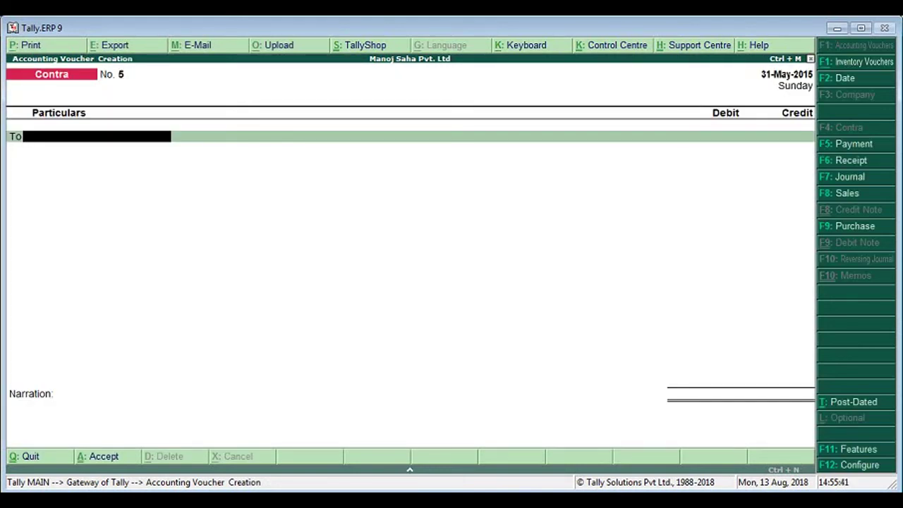
- Check transaction 5 in the assignment PDF and start a payment voucher in Tally debiting Jain Computer System with 25000
{"action": "key", "text": "alt+Tab"}
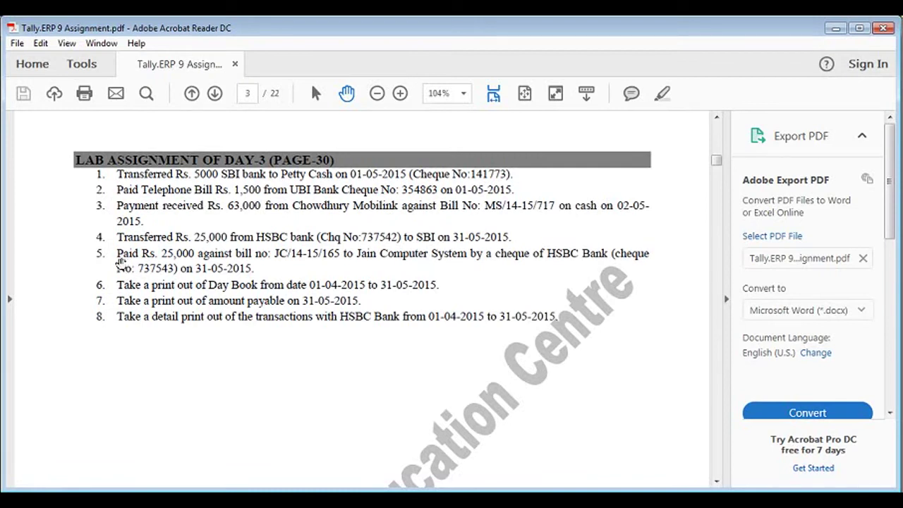
{"action": "key", "text": "alt+Tab"}
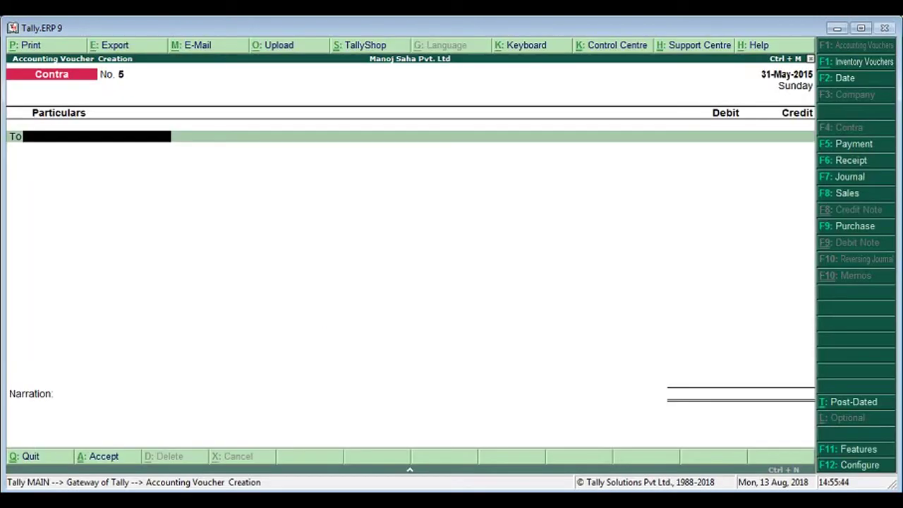
{"action": "left_click", "coordinate": [837, 148]}
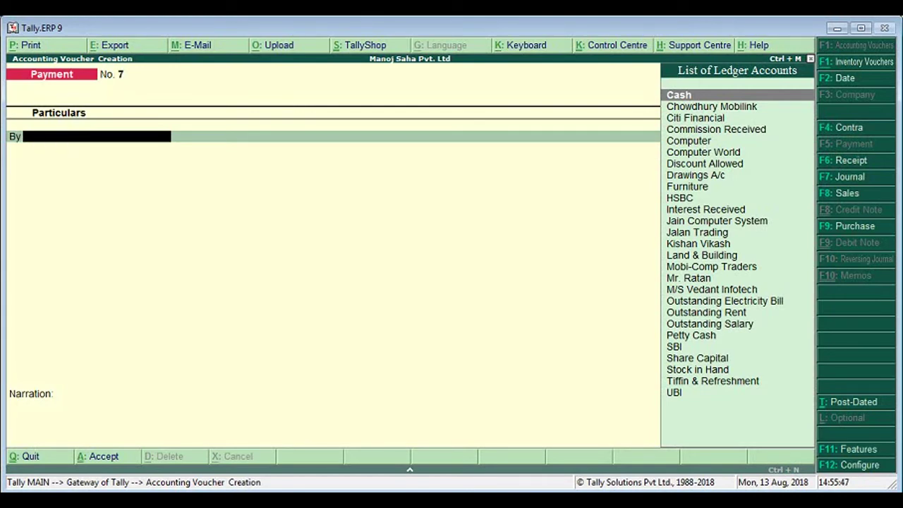
{"action": "key", "text": "alt+Tab"}
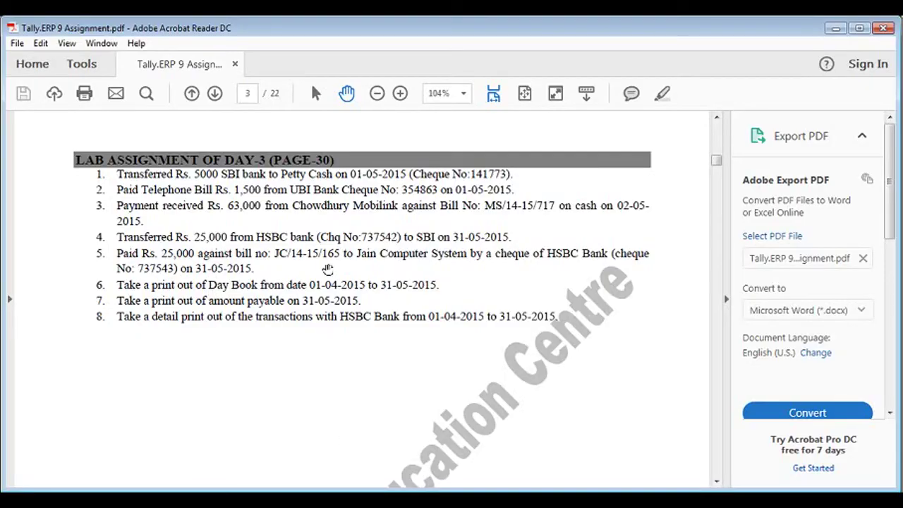
{"action": "key", "text": "alt+Tab"}
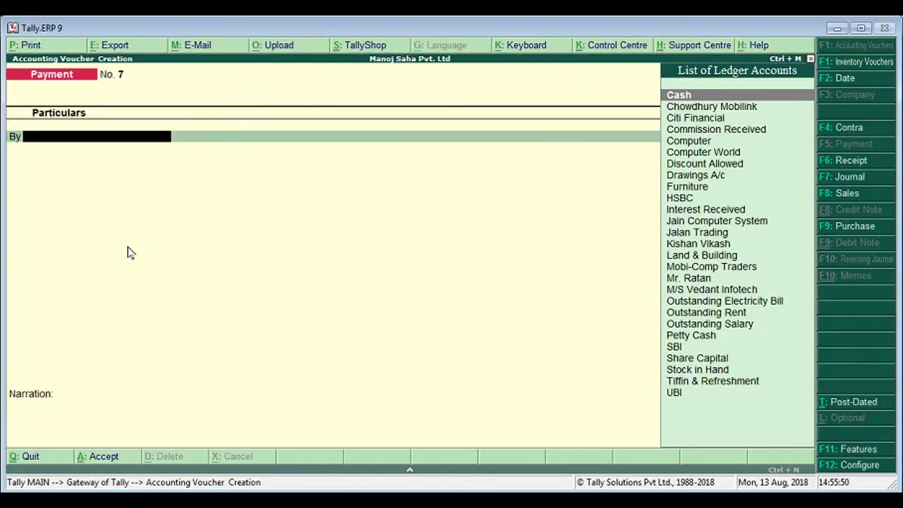
{"action": "type", "text": "Ja"}
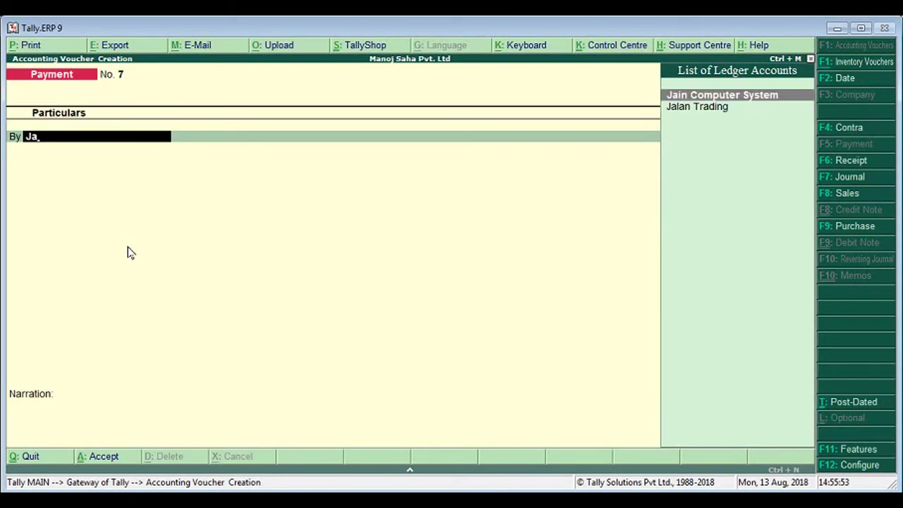
{"action": "key", "text": "Return"}
{"action": "type", "text": "25000"}
{"action": "key", "text": "Return"}
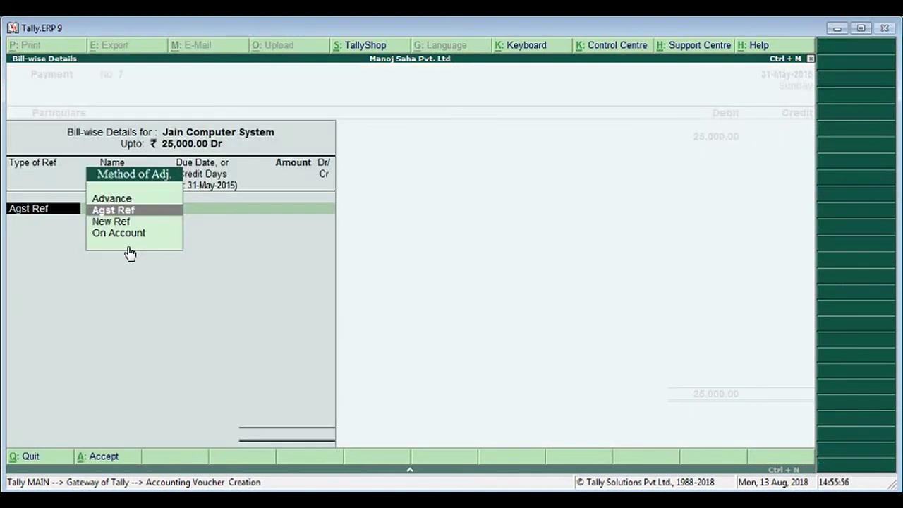
- Allocate the payment as Agst Ref to pending bill JC/14-15/165 for the full 25,000.00
{"action": "key", "text": "Return"}
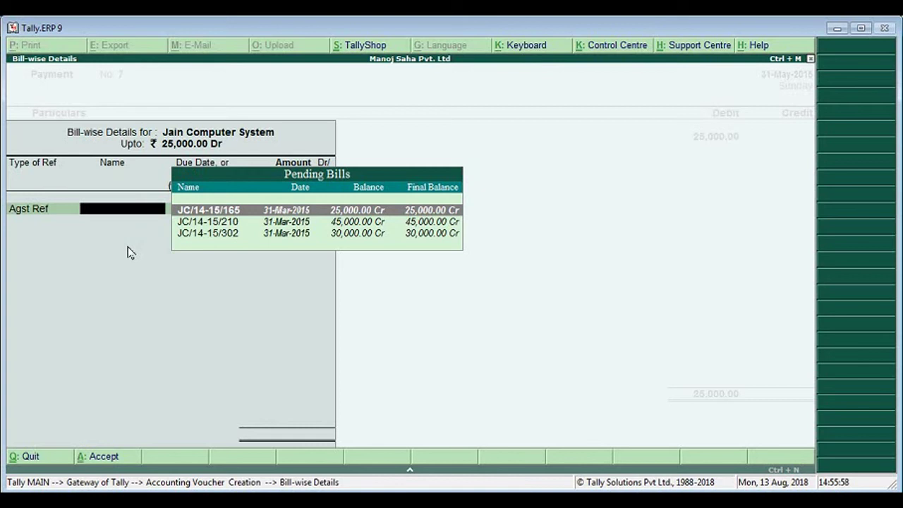
{"action": "key", "text": "Return"}
{"action": "key", "text": "Return"}
{"action": "key", "text": "Return"}
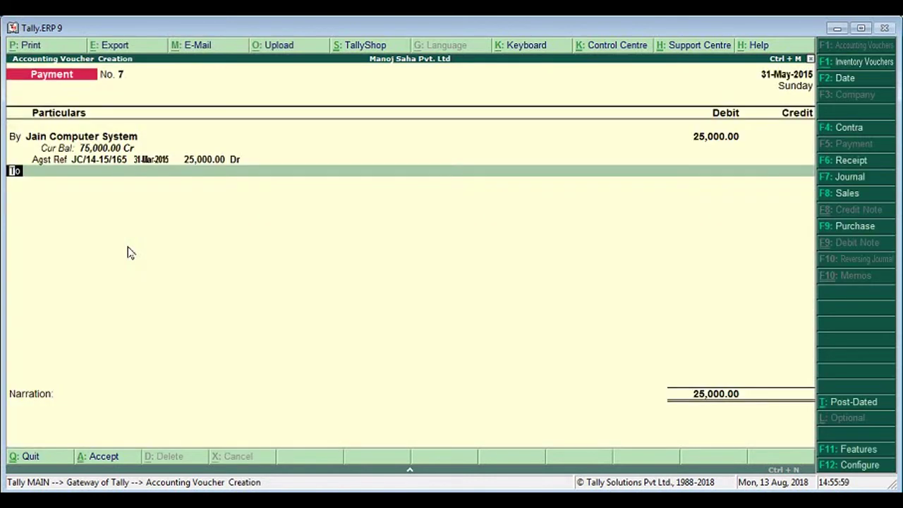
- Credit HSBC with 25,000.00 in the payment voucher and go to the cheque instrument number in its bank allocation
{"action": "key", "text": "Return"}
{"action": "type", "text": "H"}
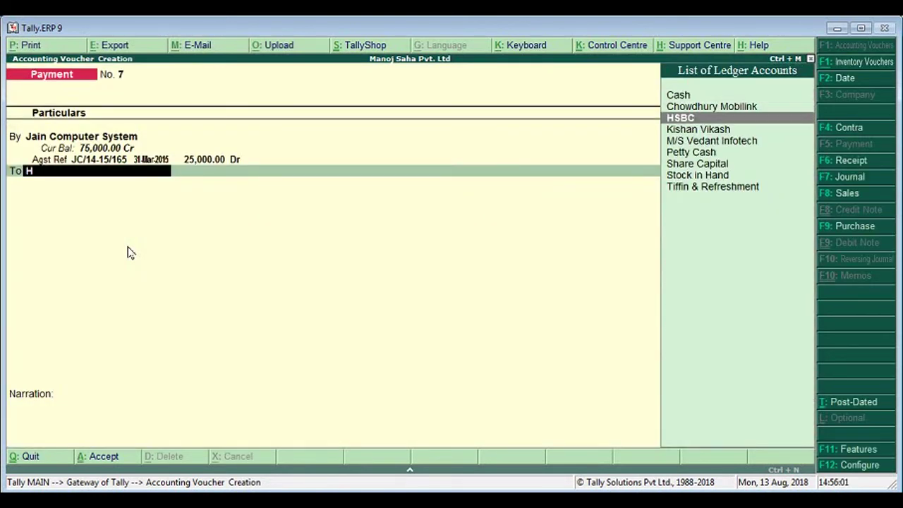
{"action": "key", "text": "Return"}
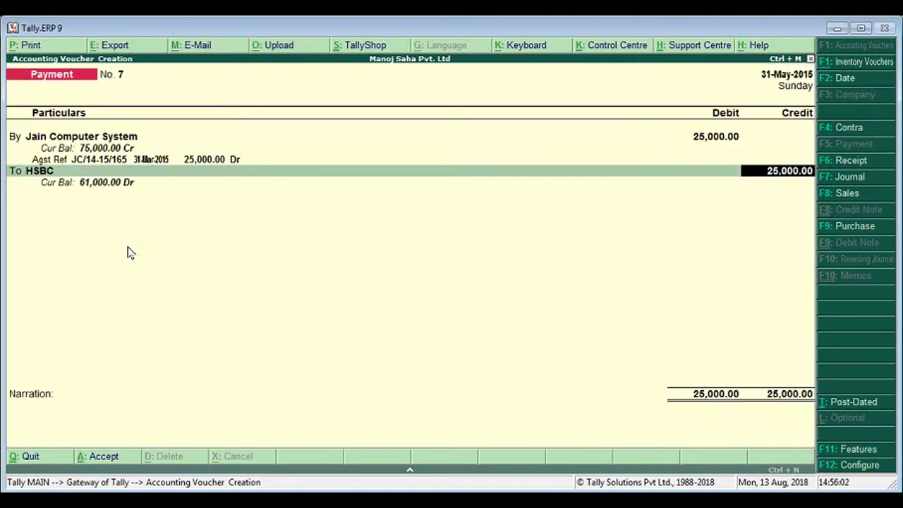
{"action": "key", "text": "Return"}
{"action": "key", "text": "Return"}
{"action": "key", "text": "Return"}
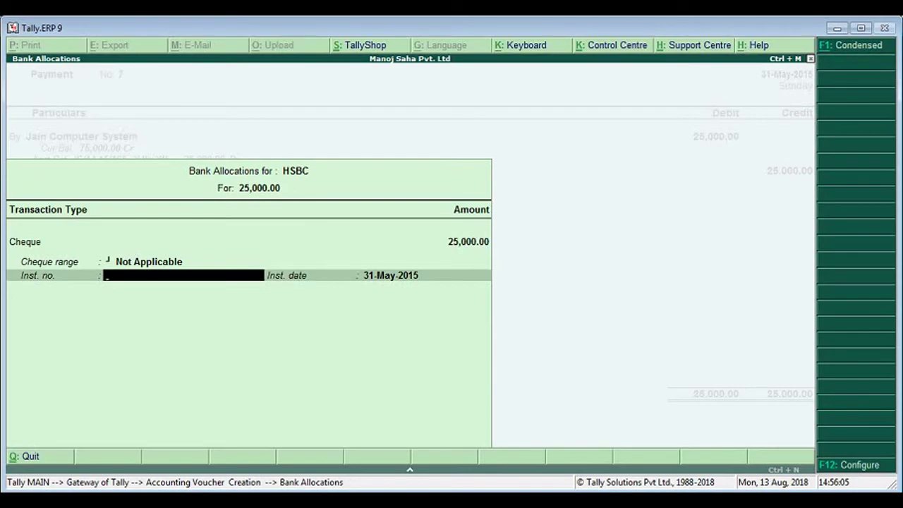
- Check the HSBC cheque number in the assignment PDF, enter instrument number 737543 dated 31-May-2015 in Tally, and save the payment voucher
{"action": "key", "text": "alt+Tab"}
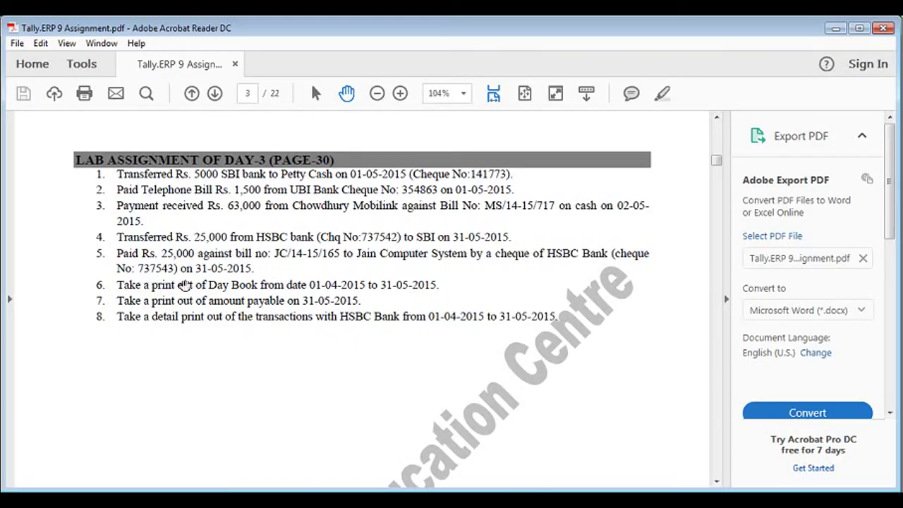
{"action": "key", "text": "alt+Tab"}
{"action": "type", "text": "737543"}
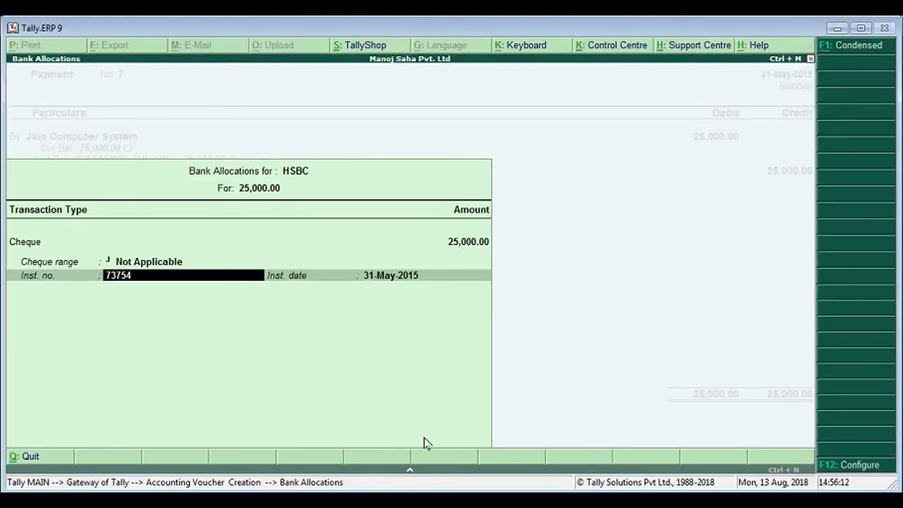
{"action": "key", "text": "Return"}
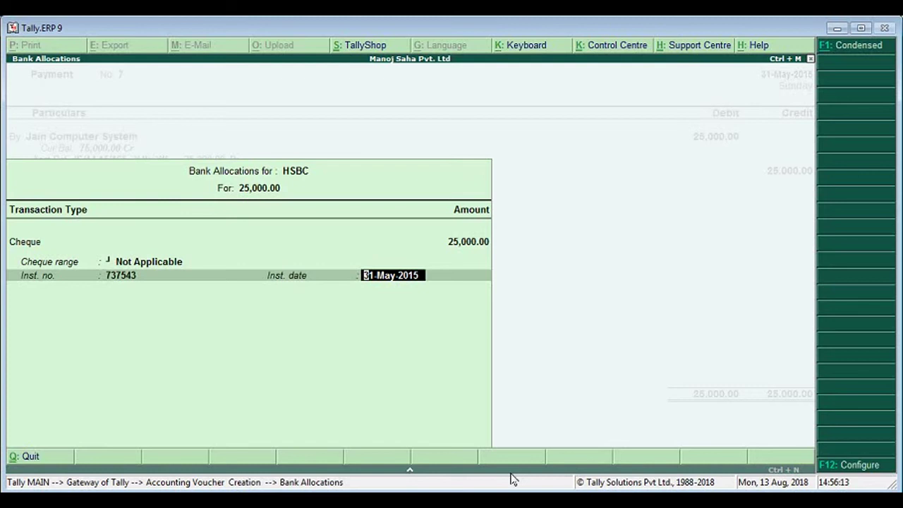
{"action": "key", "text": "Return"}
{"action": "key", "text": "Return"}
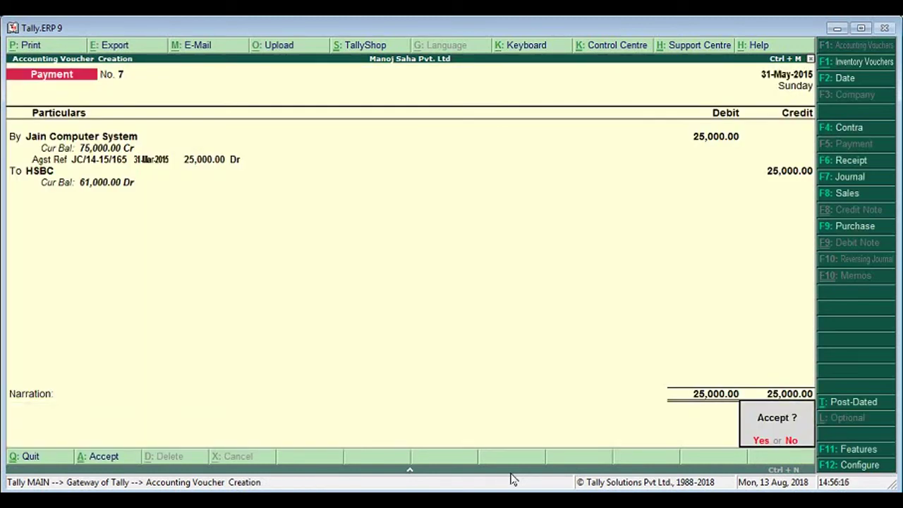
{"action": "key", "text": "Return"}
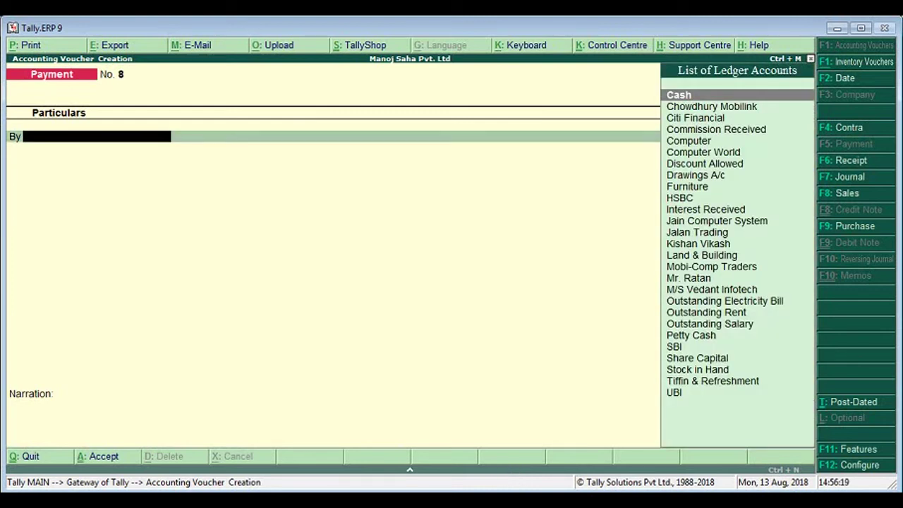
- Check task 6 in the assignment PDF and quit voucher creation in Tally to return to the Gateway
{"action": "key", "text": "alt+Tab"}
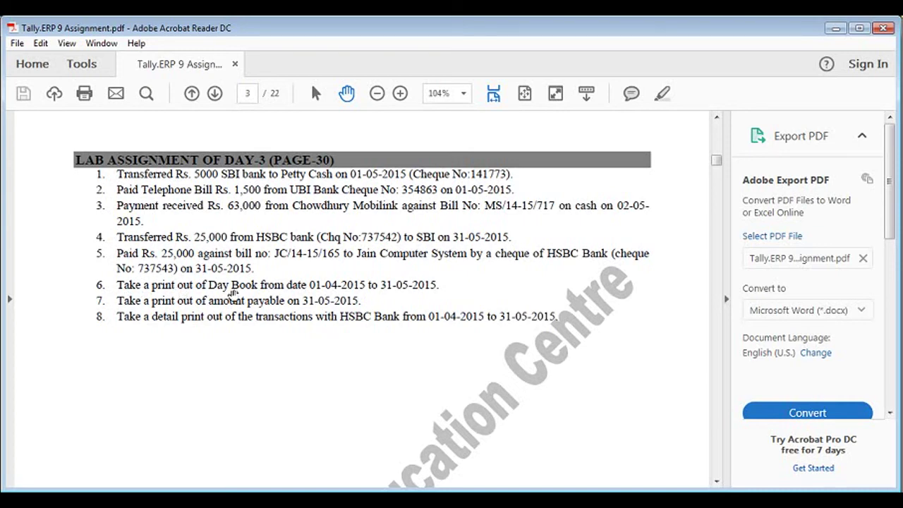
{"action": "key", "text": "alt+Tab"}
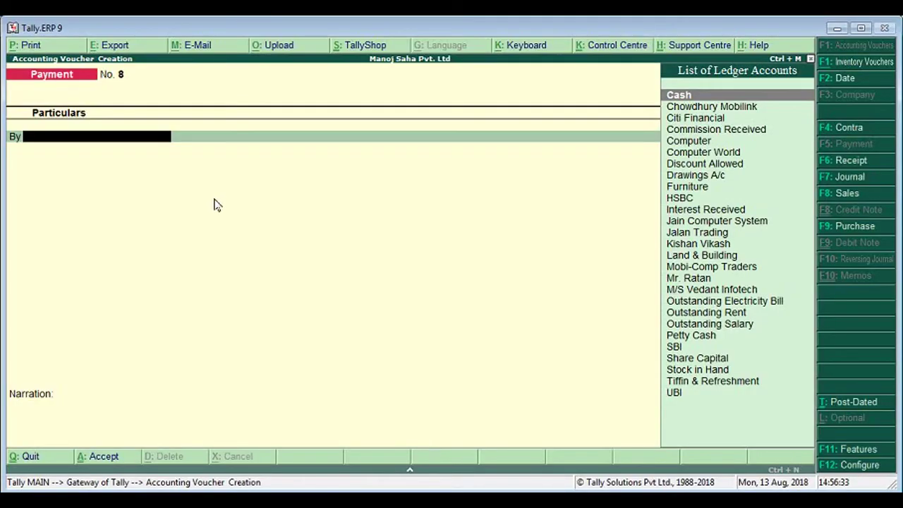
{"action": "key", "text": "Escape"}
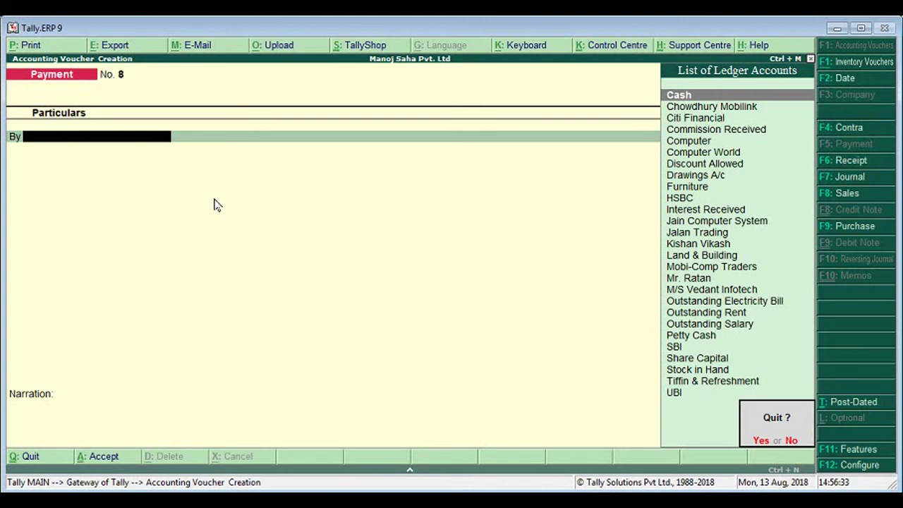
{"action": "key", "text": "y"}
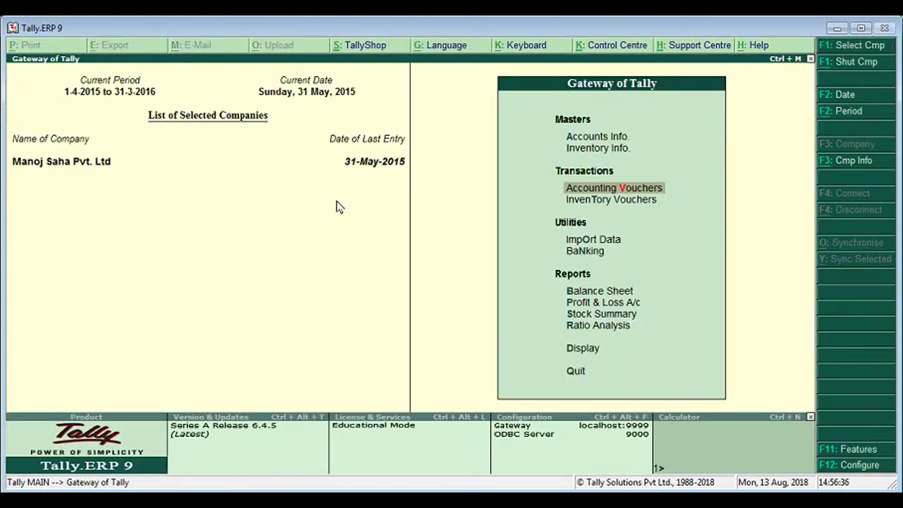
- Open the Day Book report from the Gateway's display reports
{"action": "key", "text": "Down"}
{"action": "key", "text": "Down"}
{"action": "key", "text": "Down"}
{"action": "key", "text": "Down"}
{"action": "key", "text": "Down"}
{"action": "key", "text": "Down"}
{"action": "key", "text": "Down"}
{"action": "key", "text": "Down"}
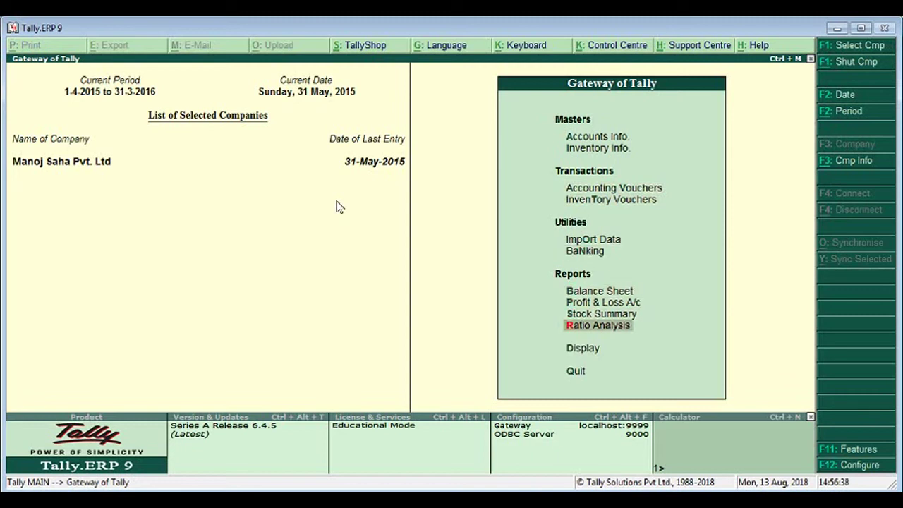
{"action": "key", "text": "Return"}
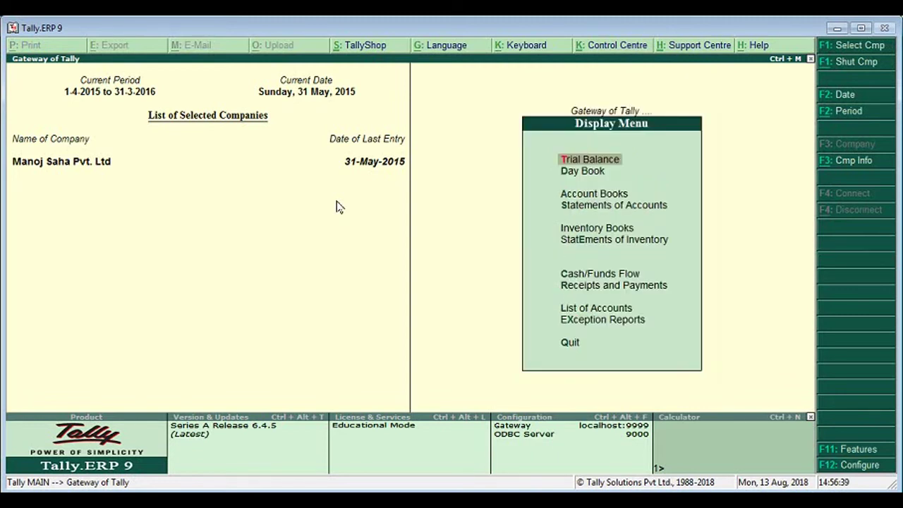
{"action": "key", "text": "Down"}
{"action": "key", "text": "Return"}
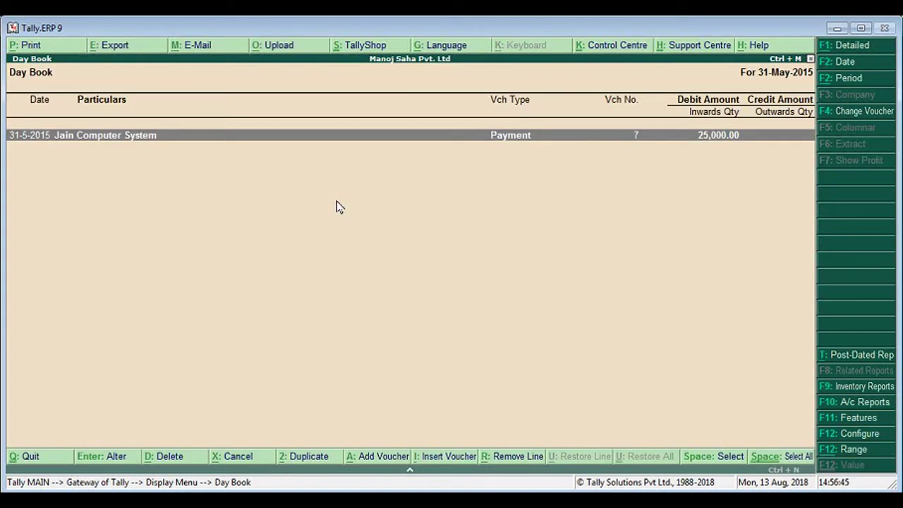
- Set the Day Book period to 1-4-2015 through 31-5-2015 and show the report in detailed form
{"action": "key", "text": "alt+F2"}
{"action": "type", "text": "1"}
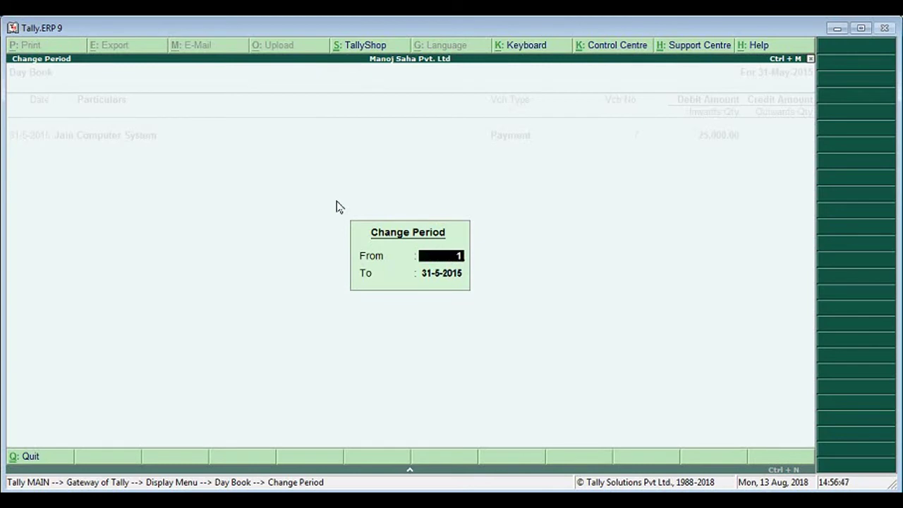
{"action": "type", "text": "-4"}
{"action": "key", "text": "Return"}
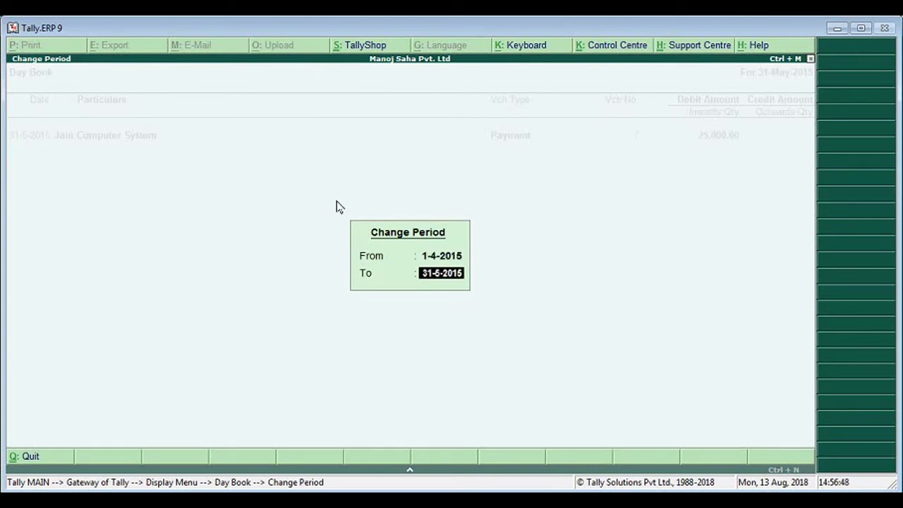
{"action": "key", "text": "Return"}
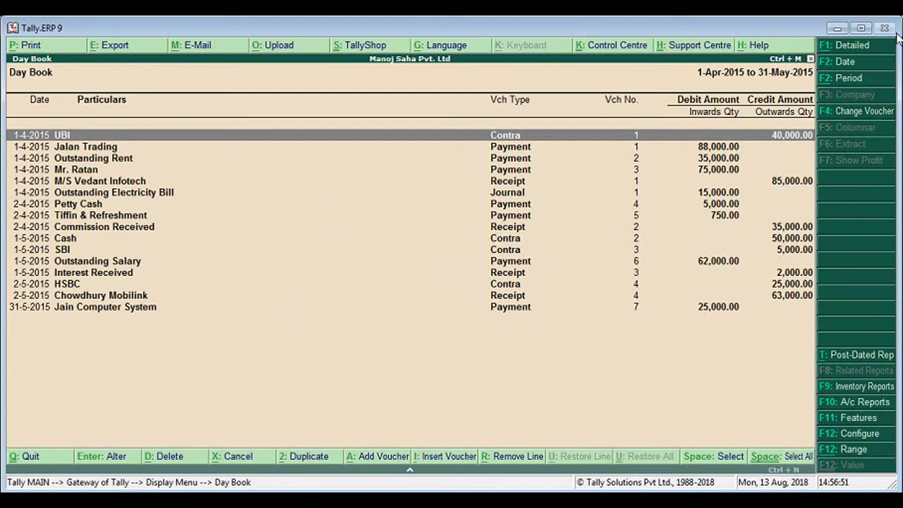
{"action": "left_click", "coordinate": [843, 48]}
{"action": "left_click", "coordinate": [843, 51]}
{"action": "left_click", "coordinate": [843, 50]}
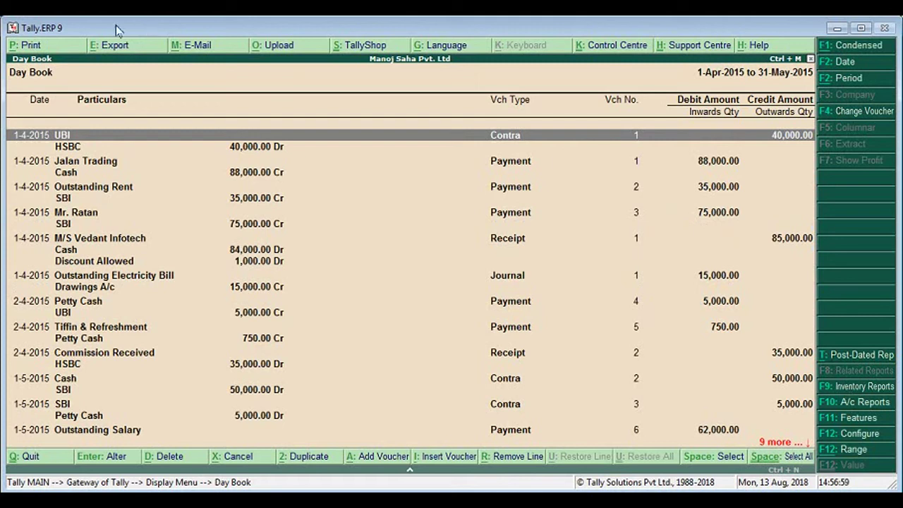
- Start printing the Day Book with print preview enabled, keeping the Detailed format and all vouchers
{"action": "left_click", "coordinate": [37, 48]}
{"action": "key", "text": "Return"}
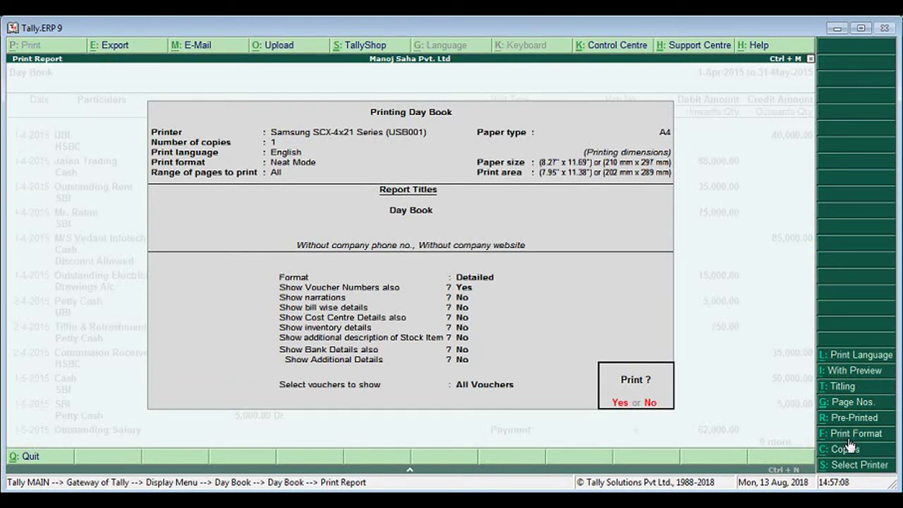
{"action": "left_click", "coordinate": [852, 377]}
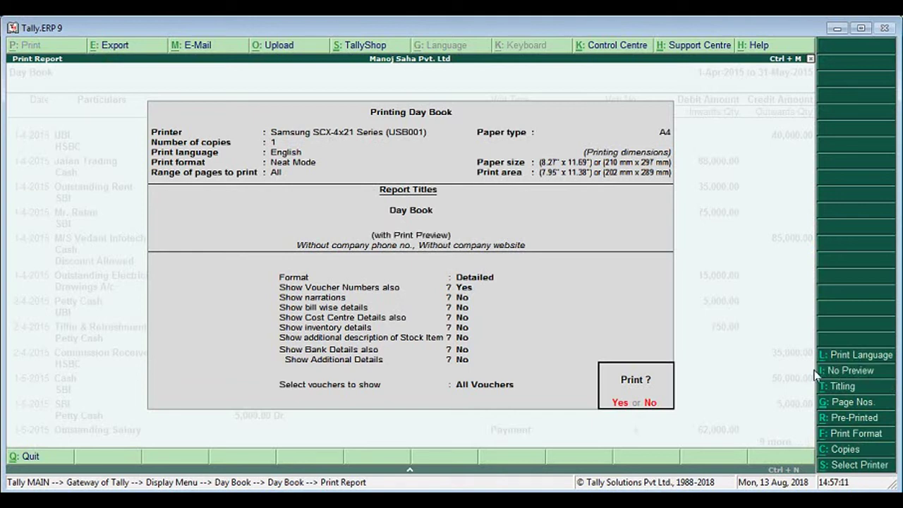
{"action": "left_click", "coordinate": [620, 404]}
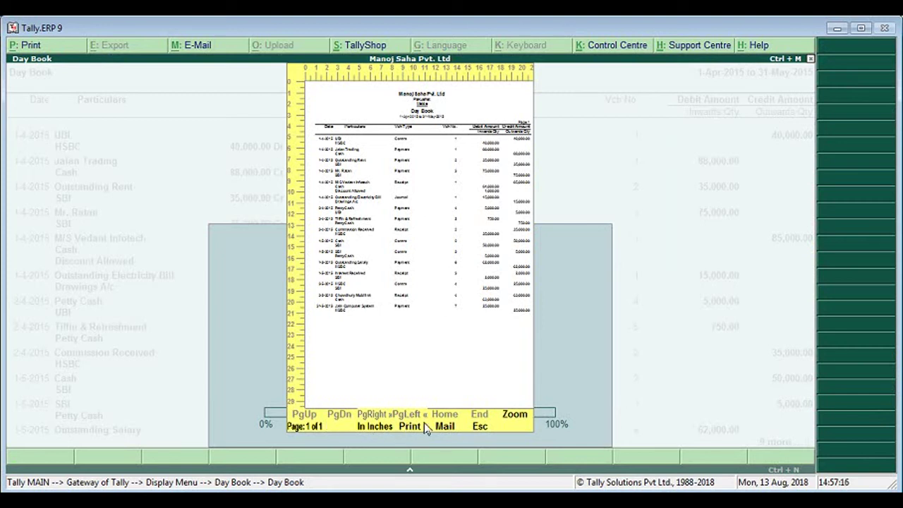
- Zoom into the Day Book print preview and review its entries from the first to the last voucher
{"action": "left_click", "coordinate": [515, 417]}
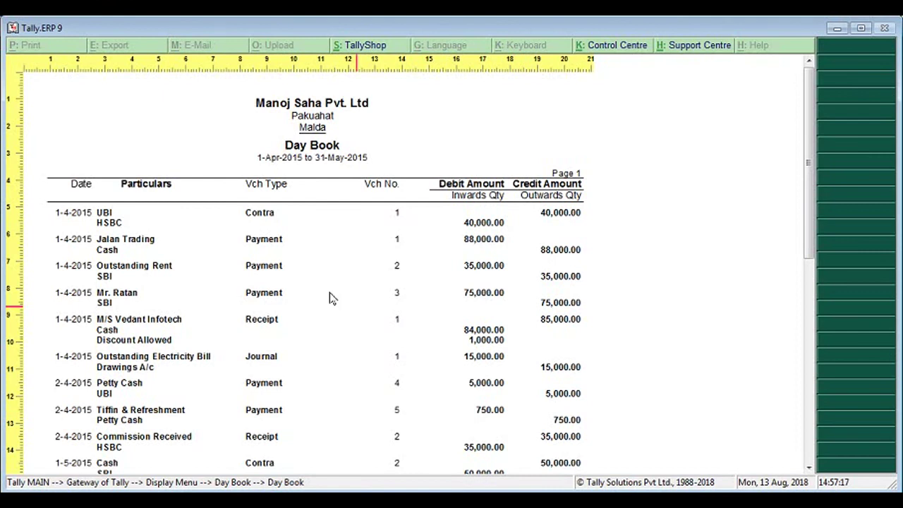
{"action": "scroll", "coordinate": [329, 298], "scroll_direction": "down", "scroll_amount": 3}
{"action": "scroll", "coordinate": [329, 299], "scroll_direction": "down", "scroll_amount": 7}
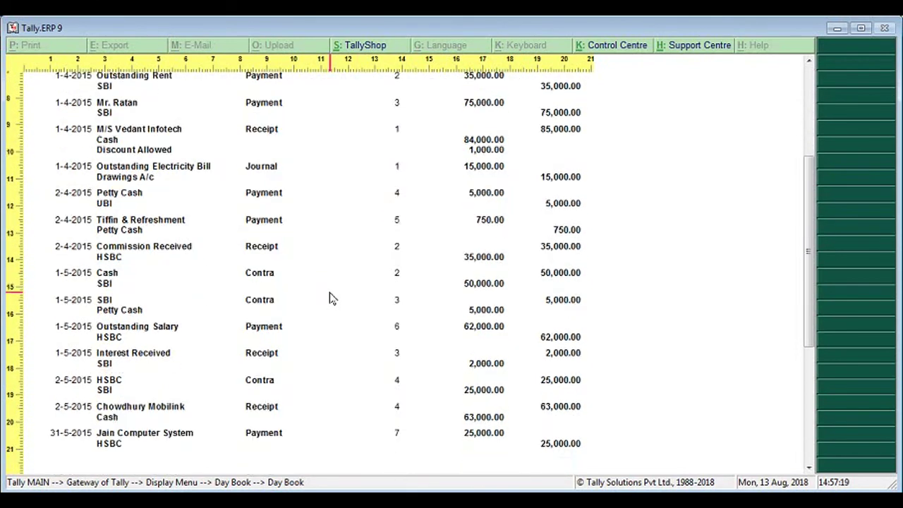
{"action": "scroll", "coordinate": [329, 299], "scroll_direction": "down", "scroll_amount": 3}
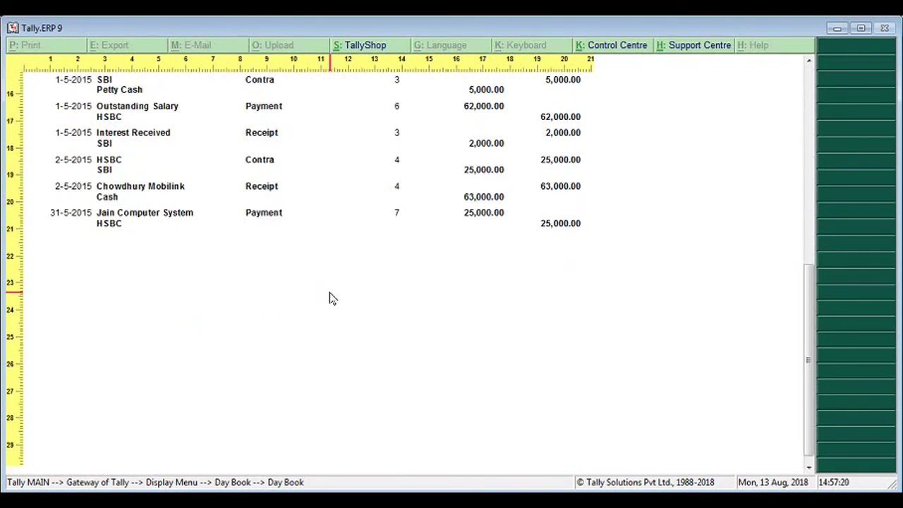
{"action": "scroll", "coordinate": [329, 298], "scroll_direction": "up", "scroll_amount": 10}
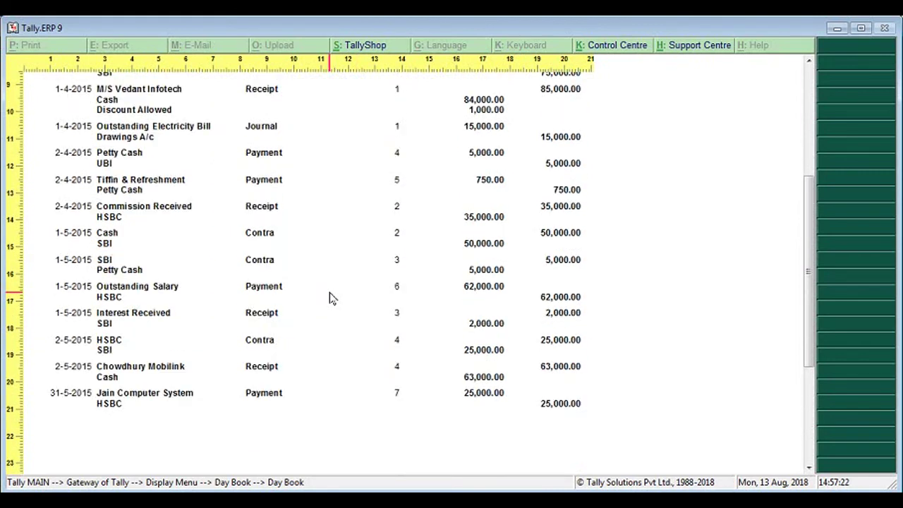
- Return to the full-page preview, print the Day Book, and close the report
{"action": "key", "text": "alt+z"}
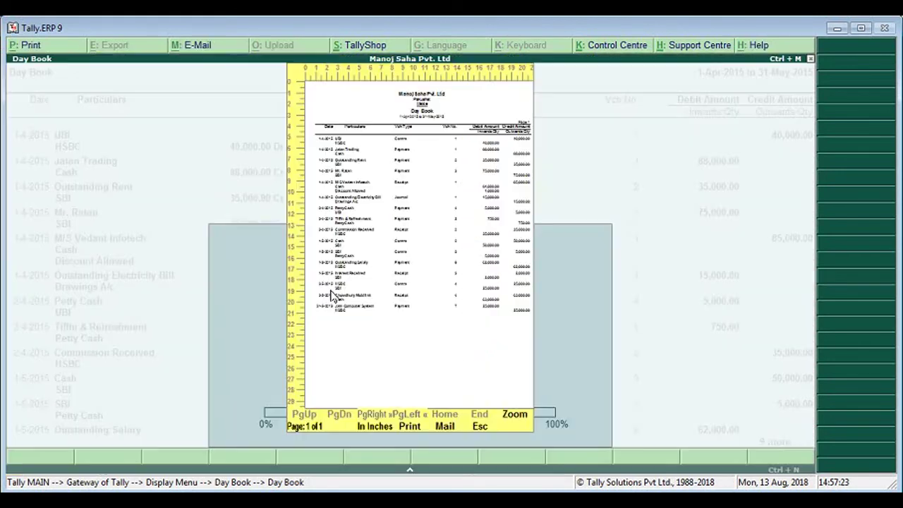
{"action": "left_click", "coordinate": [409, 427]}
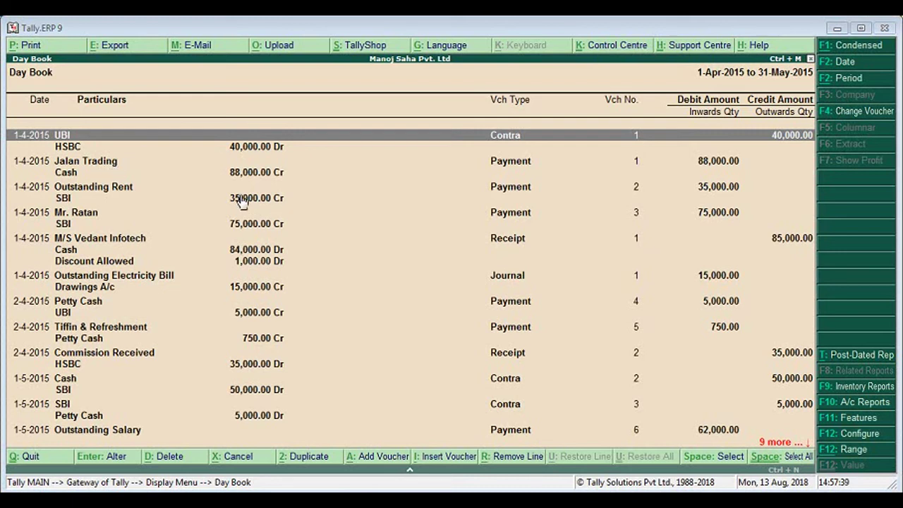
{"action": "key", "text": "Escape"}
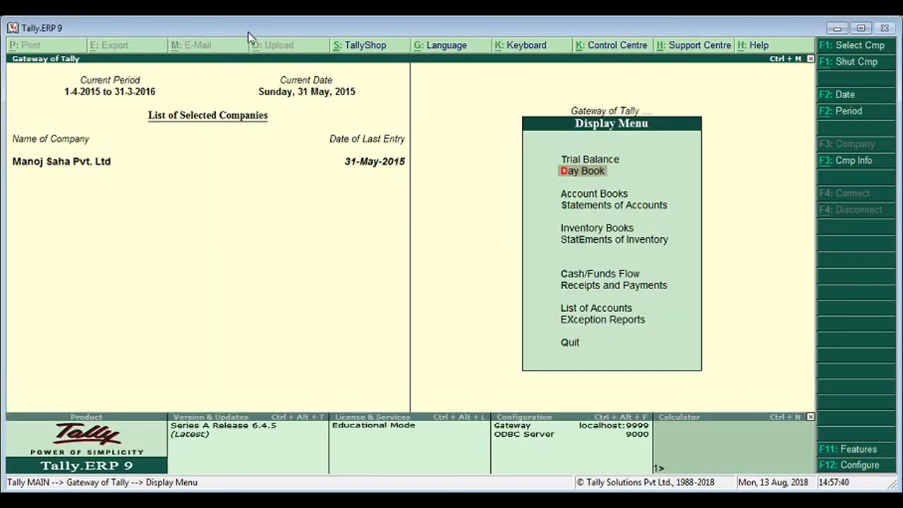
- Check the assignment PDF for the next task and open the outstanding Payables report in Tally
{"action": "key", "text": "alt+Tab"}
{"action": "key", "text": "Down"}
{"action": "key", "text": "Down"}
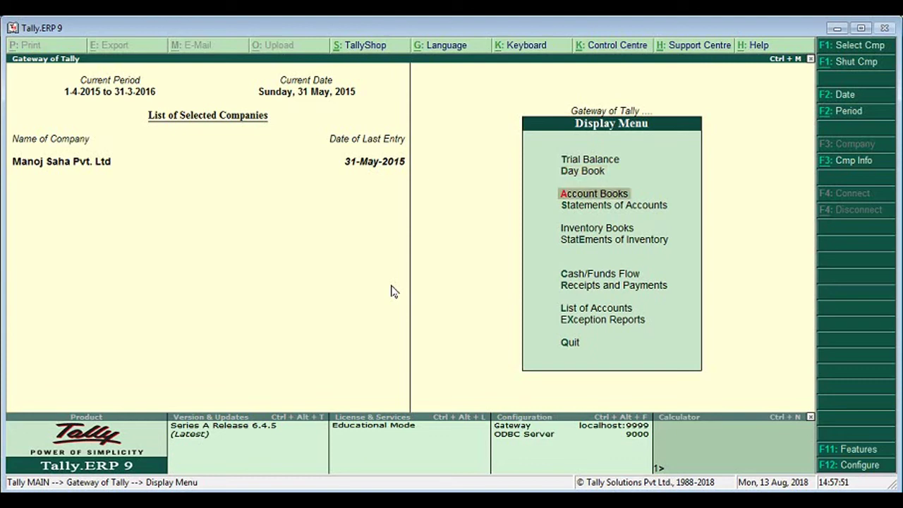
{"action": "key", "text": "Return"}
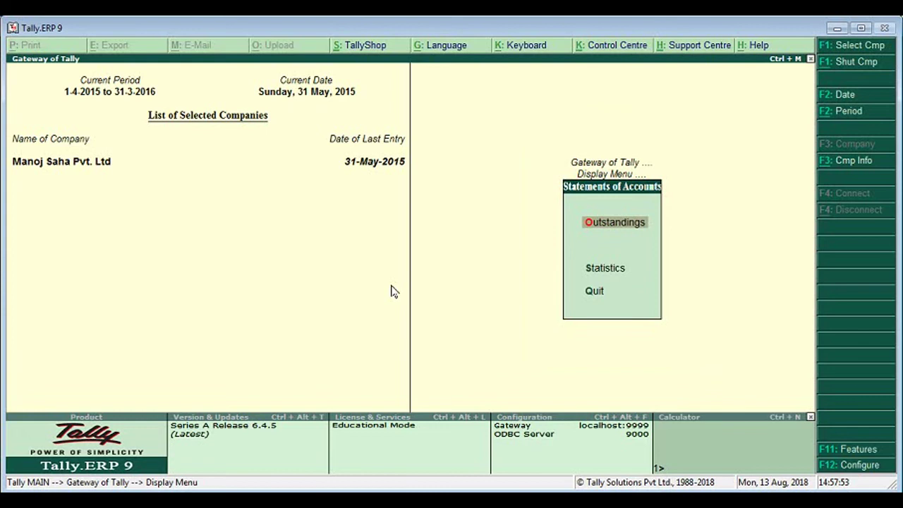
{"action": "key", "text": "Return"}
{"action": "key", "text": "Down"}
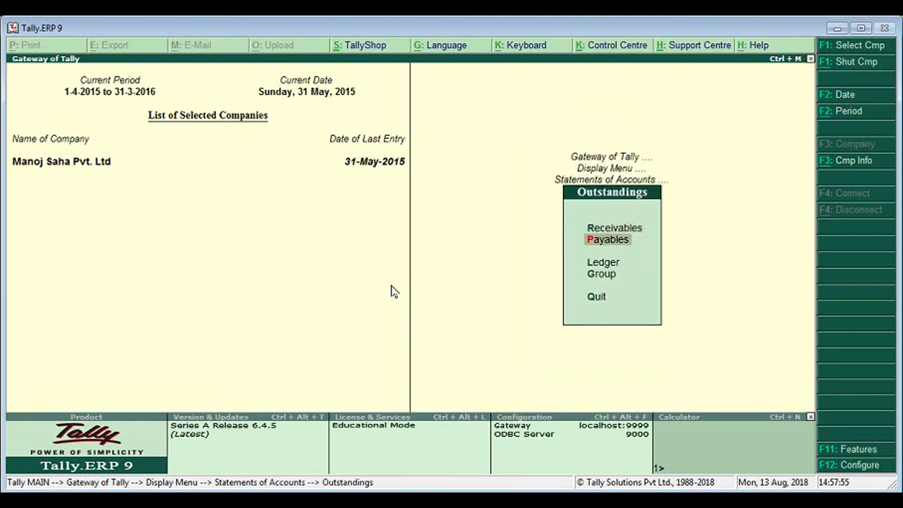
{"action": "key", "text": "Return"}
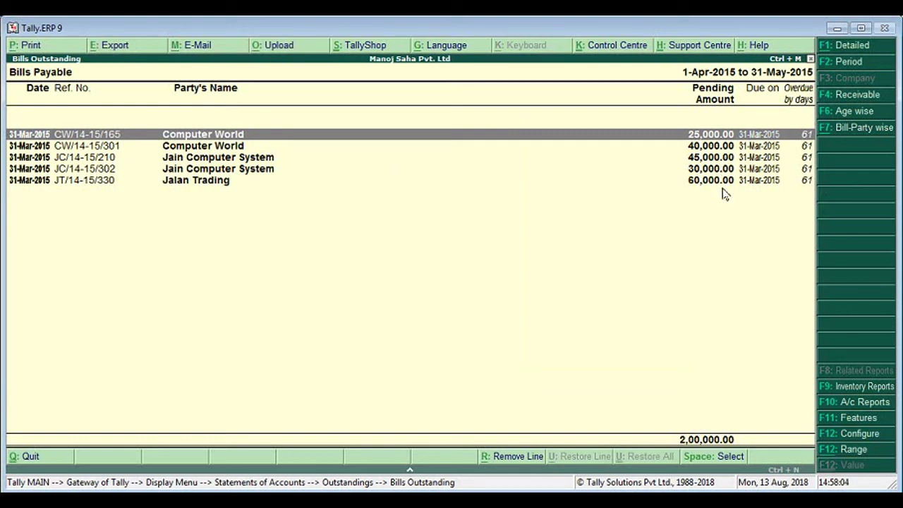
- Show the Bills Payable report in detailed form and return to the assignment PDF to check the tasks
{"action": "left_click", "coordinate": [845, 46]}
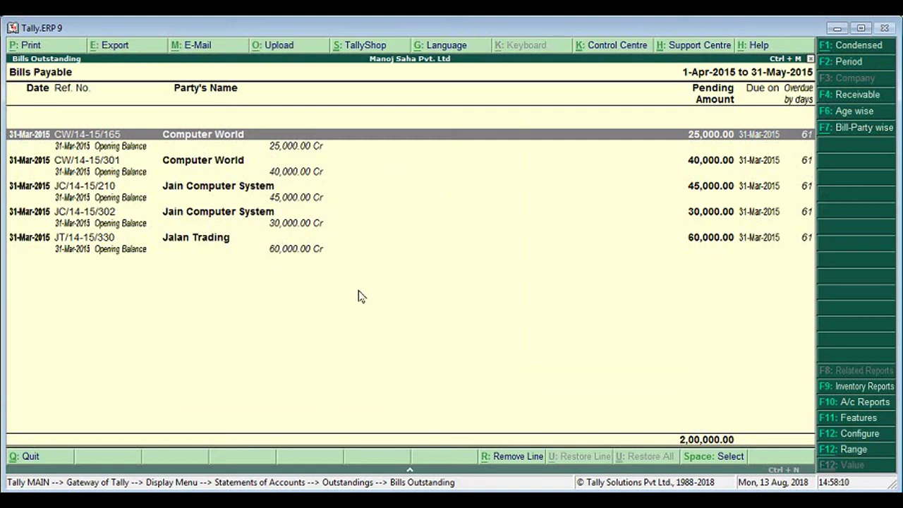
{"action": "key", "text": "alt+Tab"}
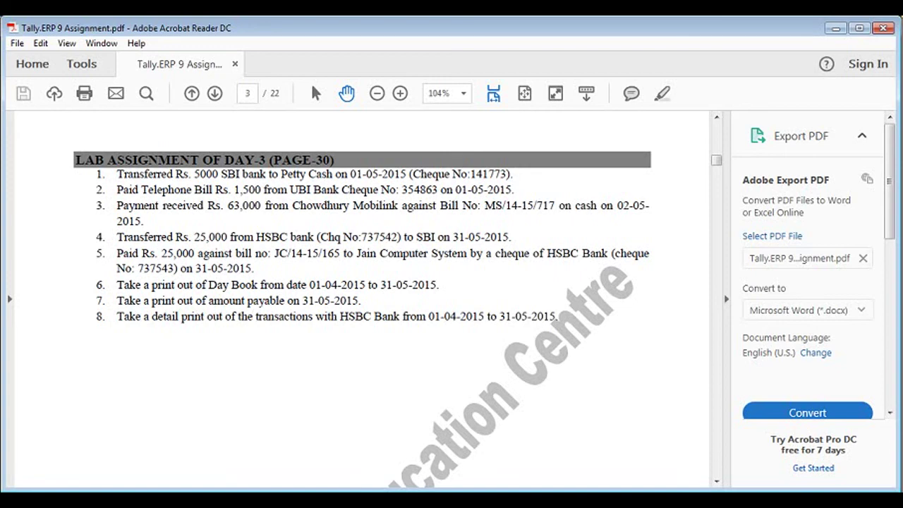
- Switch back to Tally, print the detailed Bills Payable report, and return to the Gateway of Tally
{"action": "key", "text": "alt+Tab"}
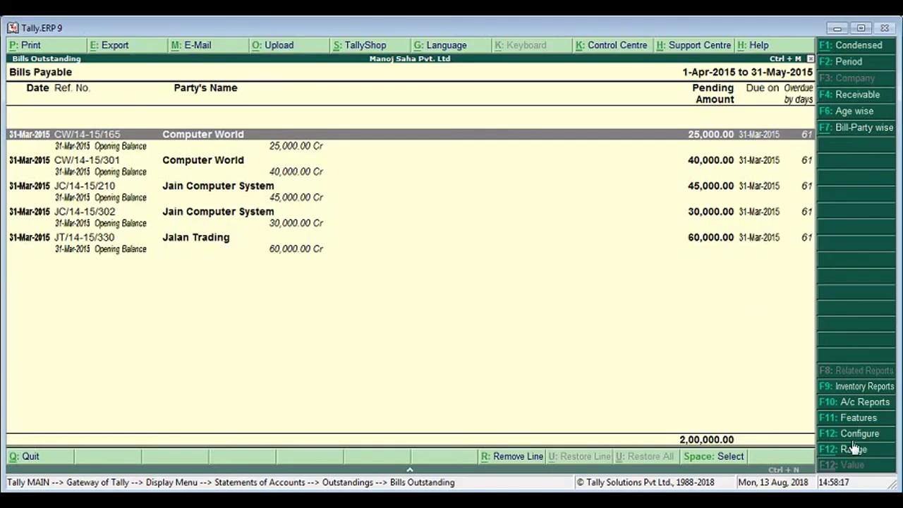
{"action": "left_click", "coordinate": [29, 45]}
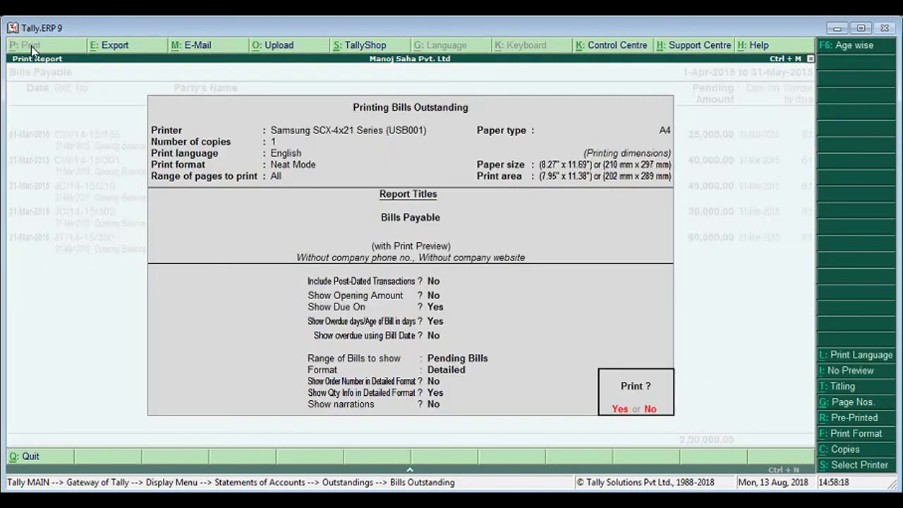
{"action": "left_click", "coordinate": [621, 410]}
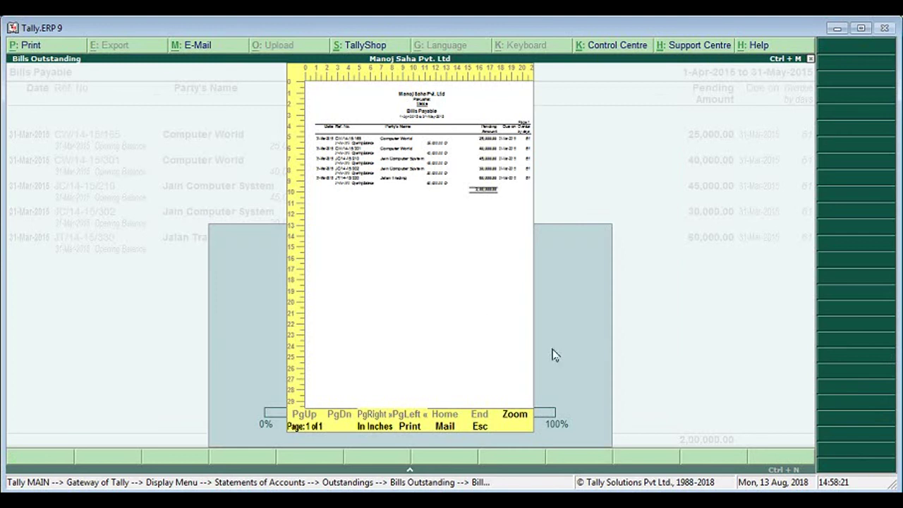
{"action": "left_click", "coordinate": [410, 426]}
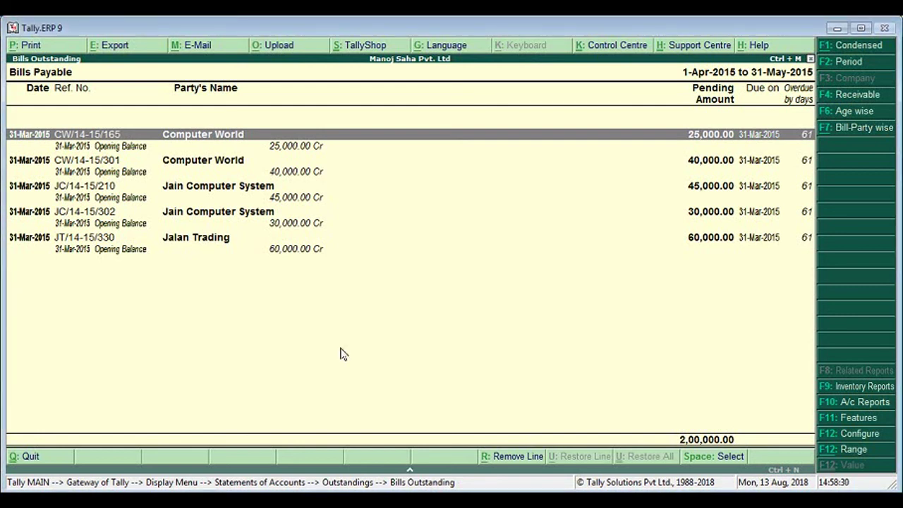
{"action": "key", "text": "Escape"}
{"action": "key", "text": "Escape"}
{"action": "key", "text": "Escape"}
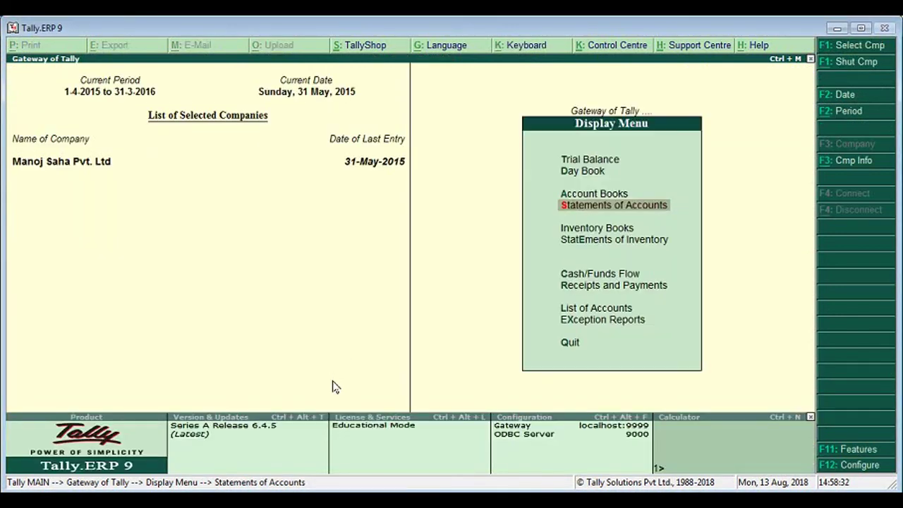
{"action": "key", "text": "Escape"}
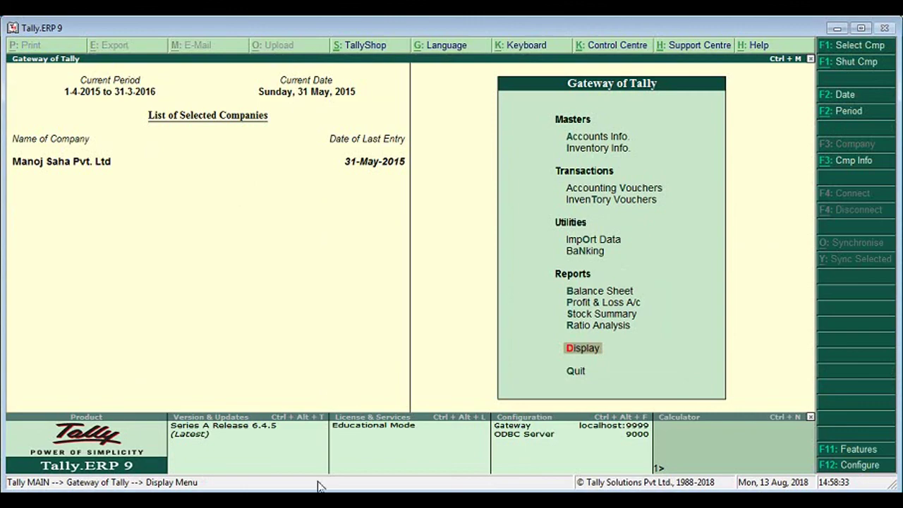
- Check the last task in the assignment PDF and open the Cash/Bank Books summary in Tally
{"action": "key", "text": "alt+Tab"}
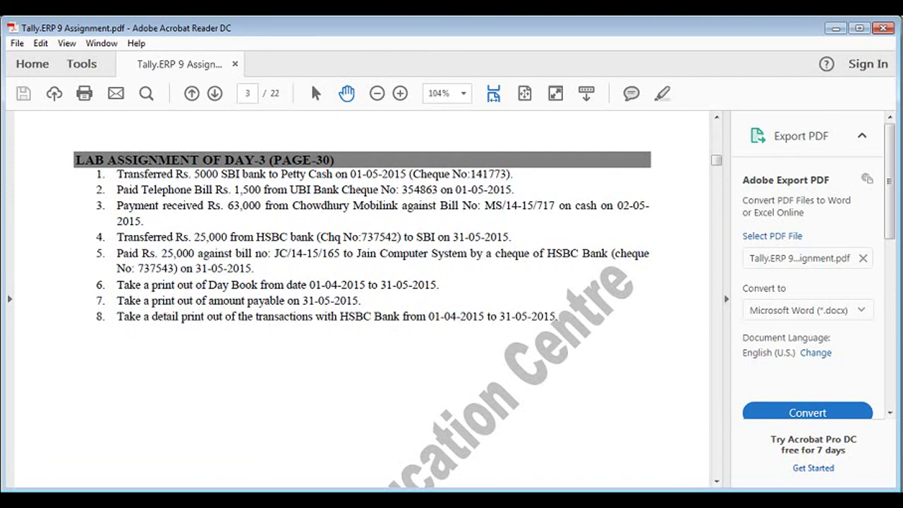
{"action": "key", "text": "alt+Tab"}
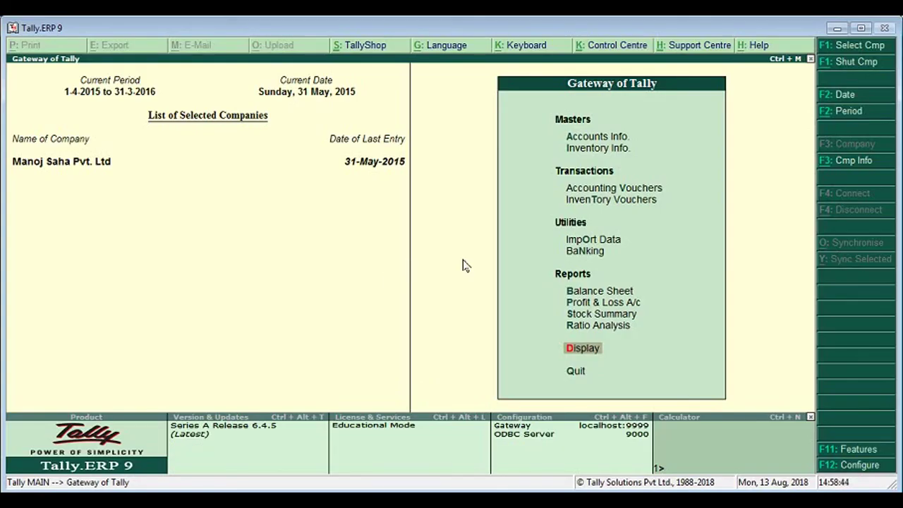
{"action": "key", "text": "Return"}
{"action": "key", "text": "Down"}
{"action": "key", "text": "Down"}
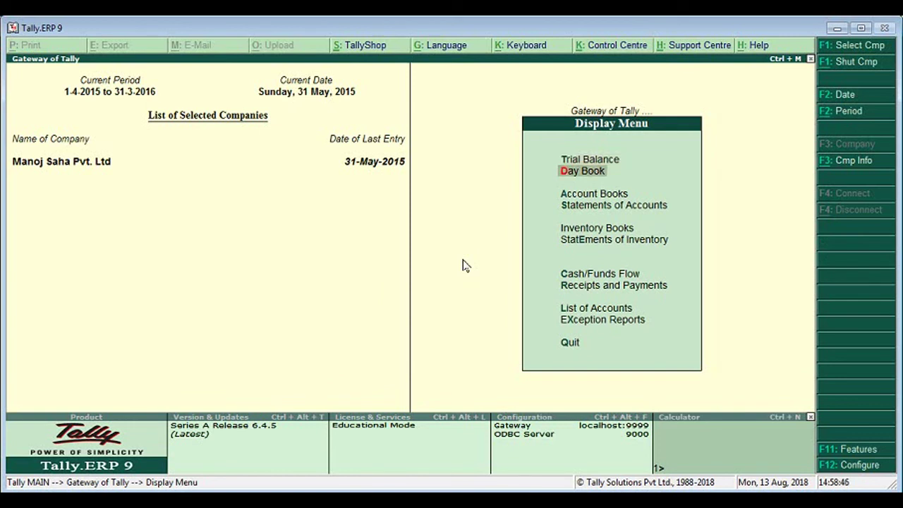
{"action": "key", "text": "Return"}
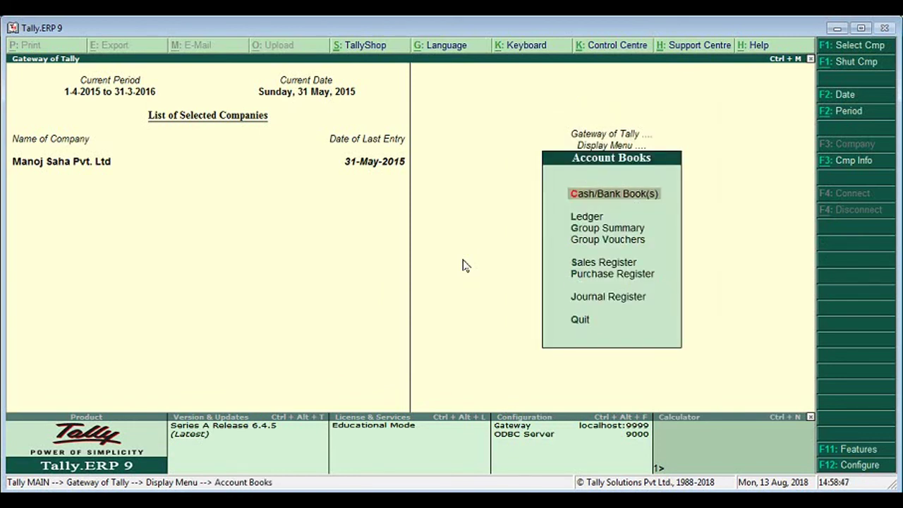
{"action": "key", "text": "Return"}
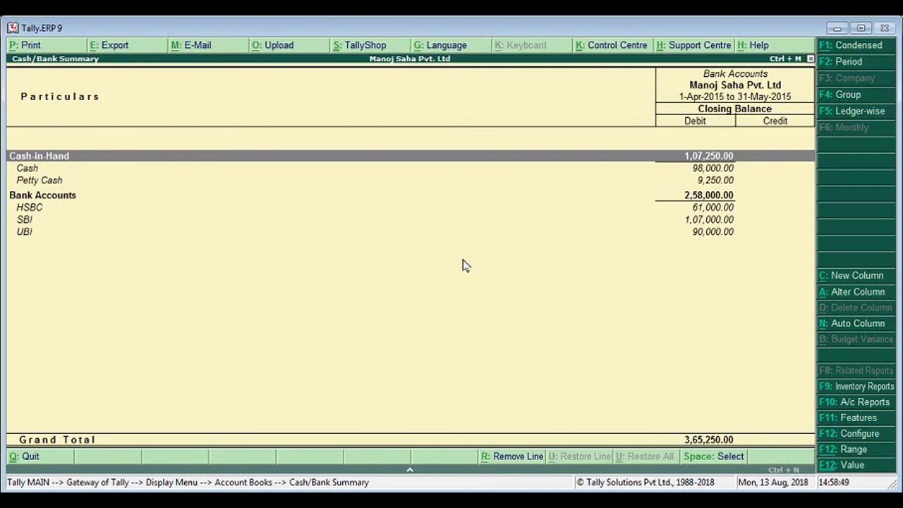
- Open the HSBC bank account from the summary and drill down to its May ledger vouchers
{"action": "key", "text": "Down"}
{"action": "key", "text": "Down"}
{"action": "key", "text": "Down"}
{"action": "key", "text": "Down"}
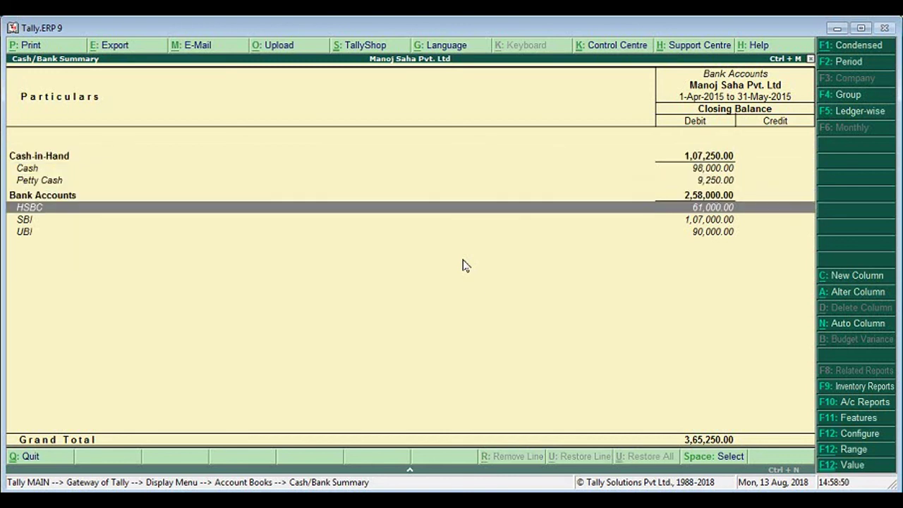
{"action": "key", "text": "Return"}
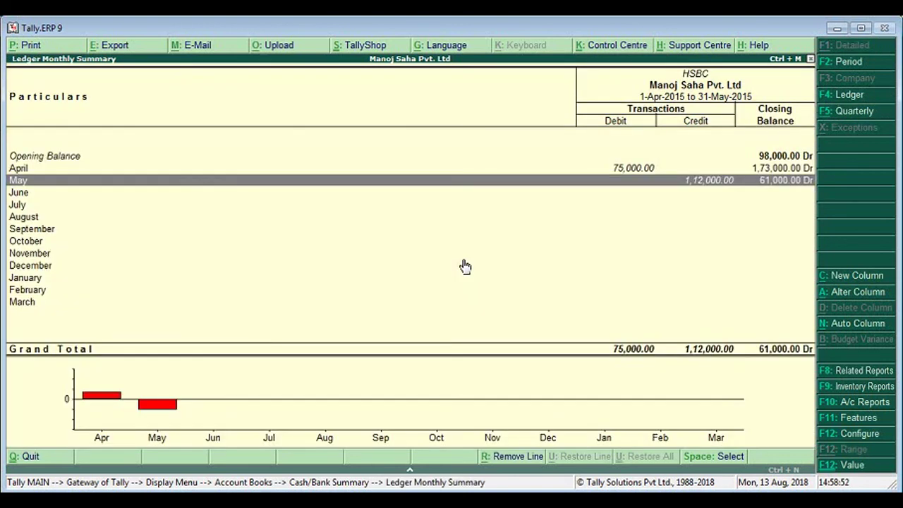
{"action": "key", "text": "Return"}
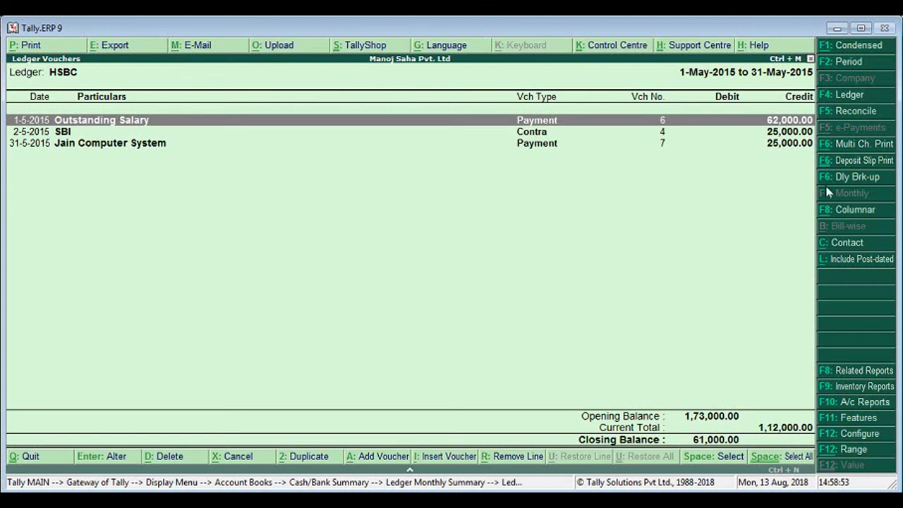
- Set the HSBC ledger's period to run from 1-4-2015 to 31-5-2015
{"action": "left_click", "coordinate": [851, 64]}
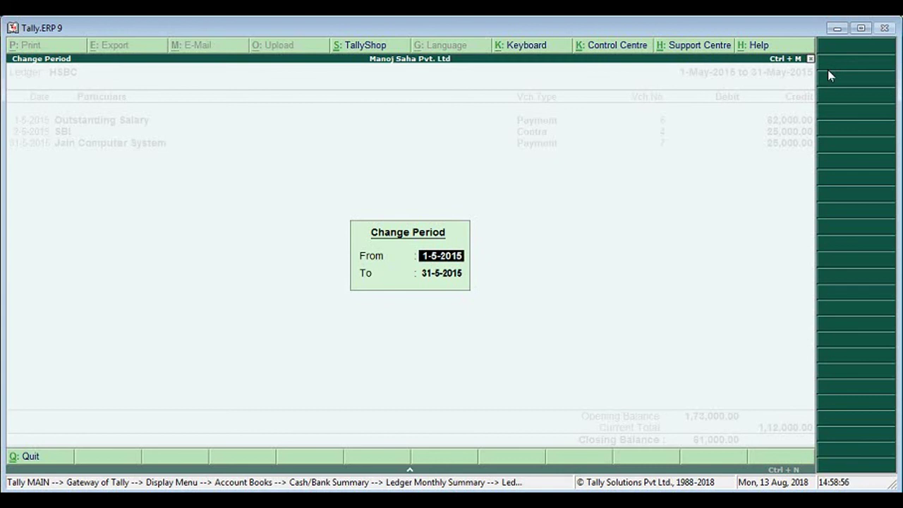
{"action": "type", "text": "1-4"}
{"action": "key", "text": "Return"}
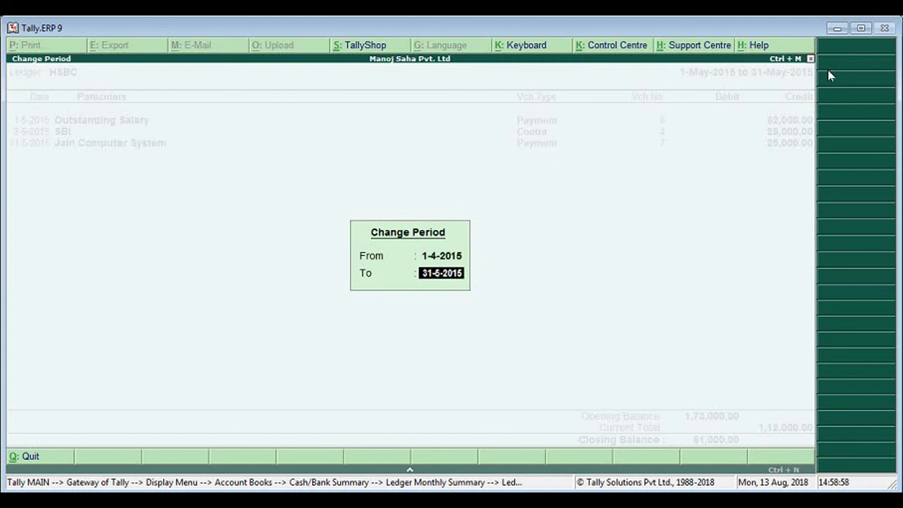
{"action": "key", "text": "Return"}
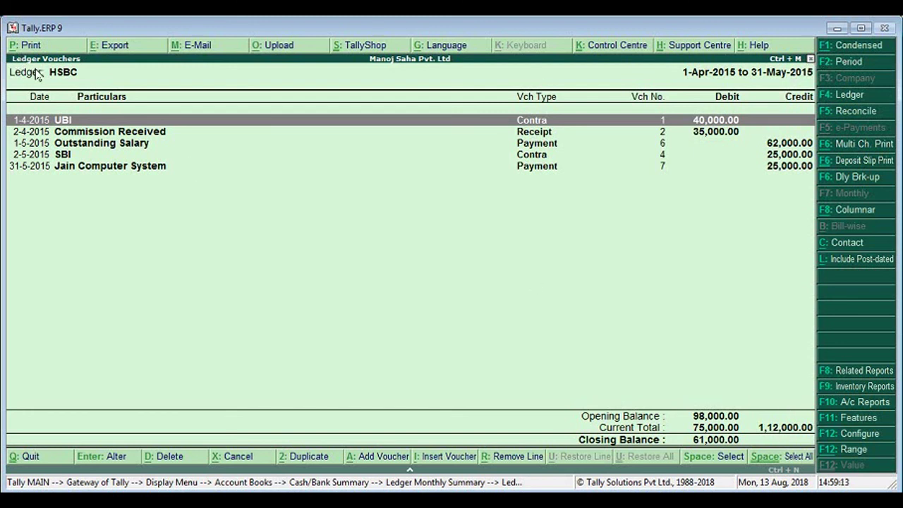
- Preview the HSBC Book printout, zoom in to check its entries, and print it
{"action": "left_click", "coordinate": [26, 46]}
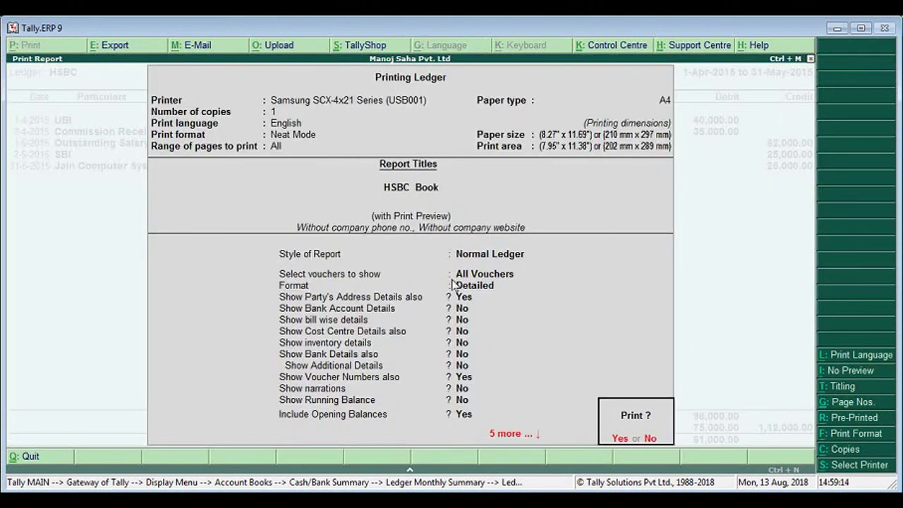
{"action": "left_click", "coordinate": [618, 438]}
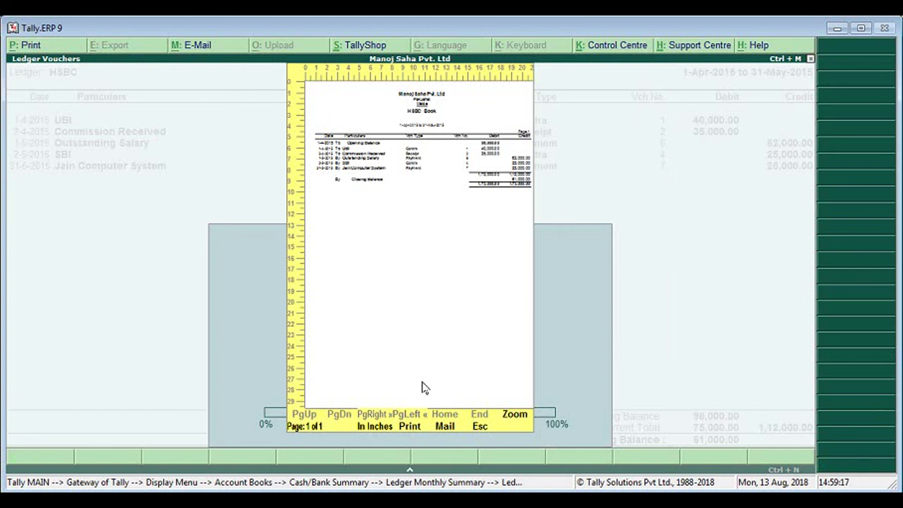
{"action": "left_click", "coordinate": [511, 419]}
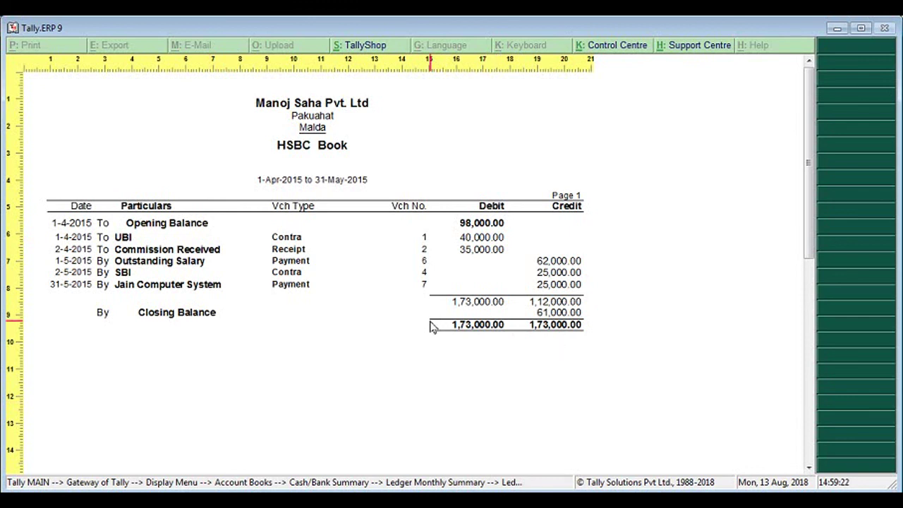
{"action": "left_click", "coordinate": [322, 153]}
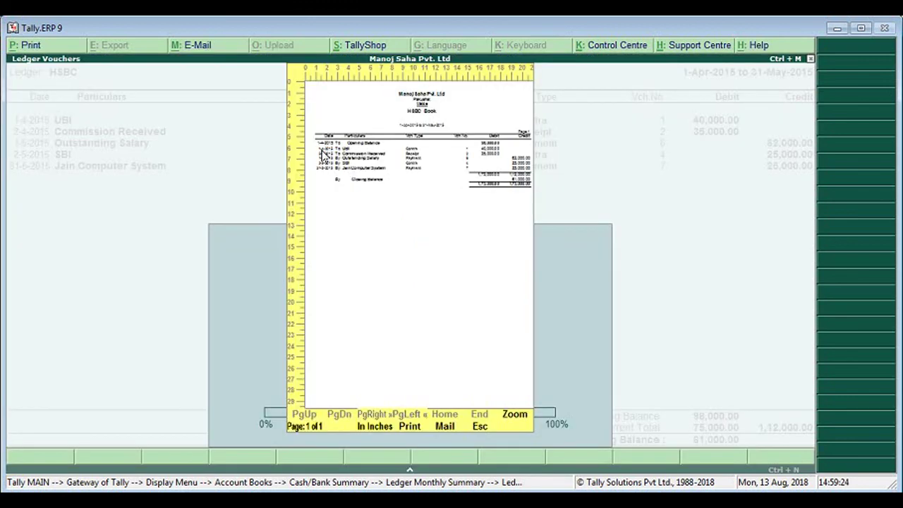
{"action": "left_click", "coordinate": [409, 427]}
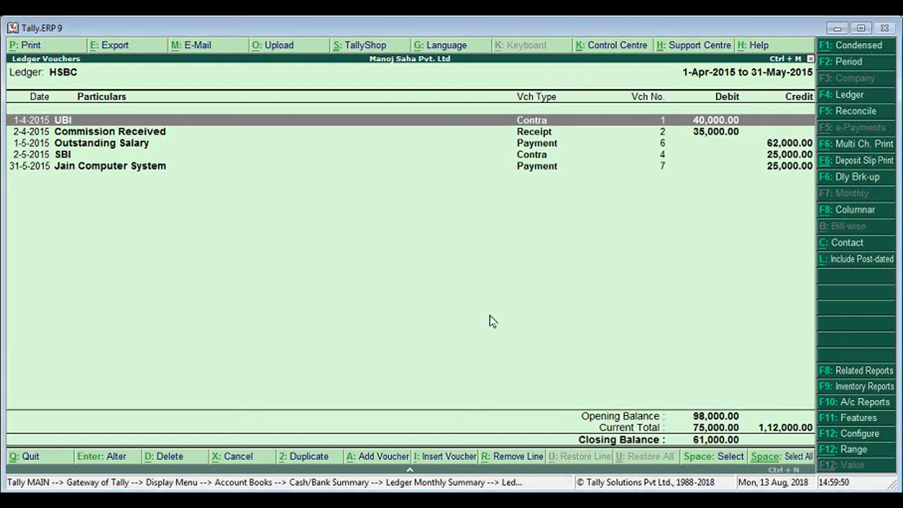
- Close the HSBC ledger and Cash/Bank Summary reports and go back through the menus towards the Gateway of Tally
{"action": "key", "text": "Escape"}
{"action": "key", "text": "Escape"}
{"action": "key", "text": "Escape"}
{"action": "key", "text": "Escape"}
{"action": "key", "text": "Escape"}
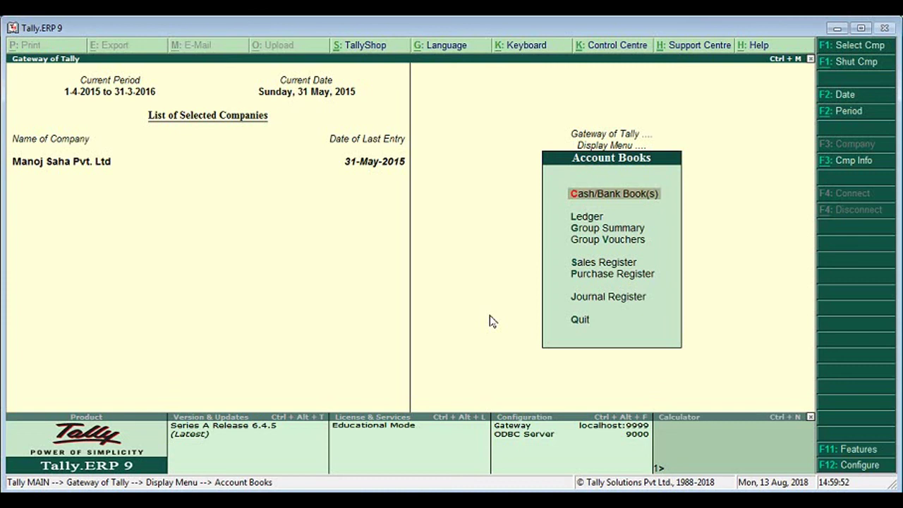